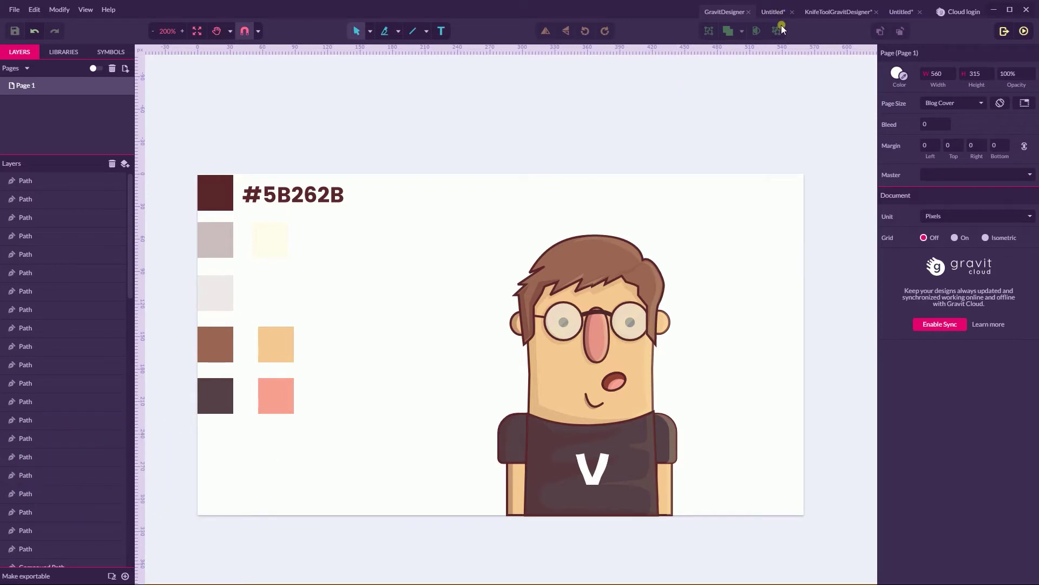
# Review the open Bullet documents, zooming out, and end on the version with speed lines.
pyautogui.click(812, 12)
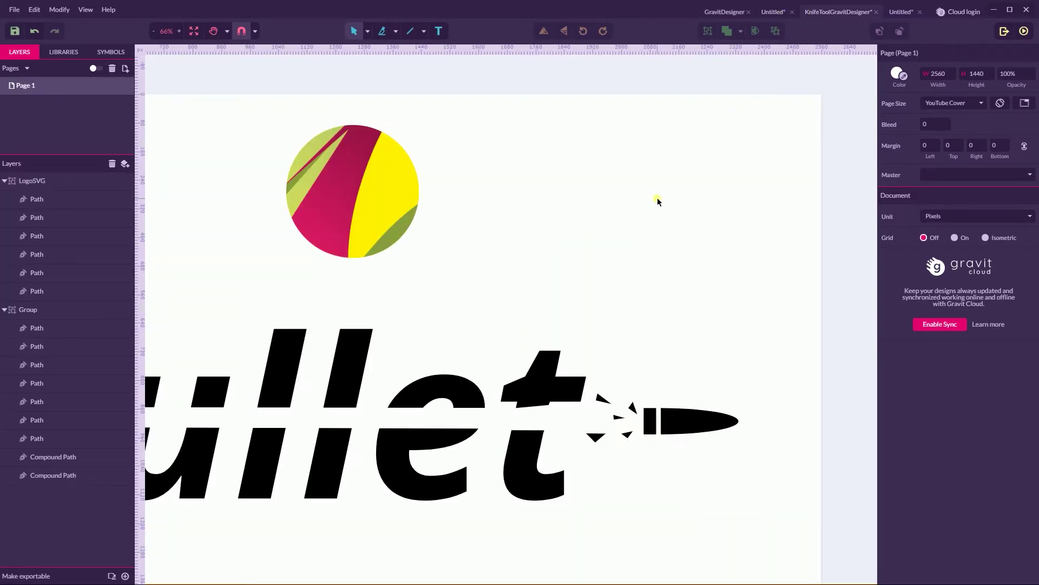
pyautogui.hotkey('ctrl', '-')
pyautogui.hotkey('ctrl', '-')
pyautogui.hotkey('ctrl', '-')
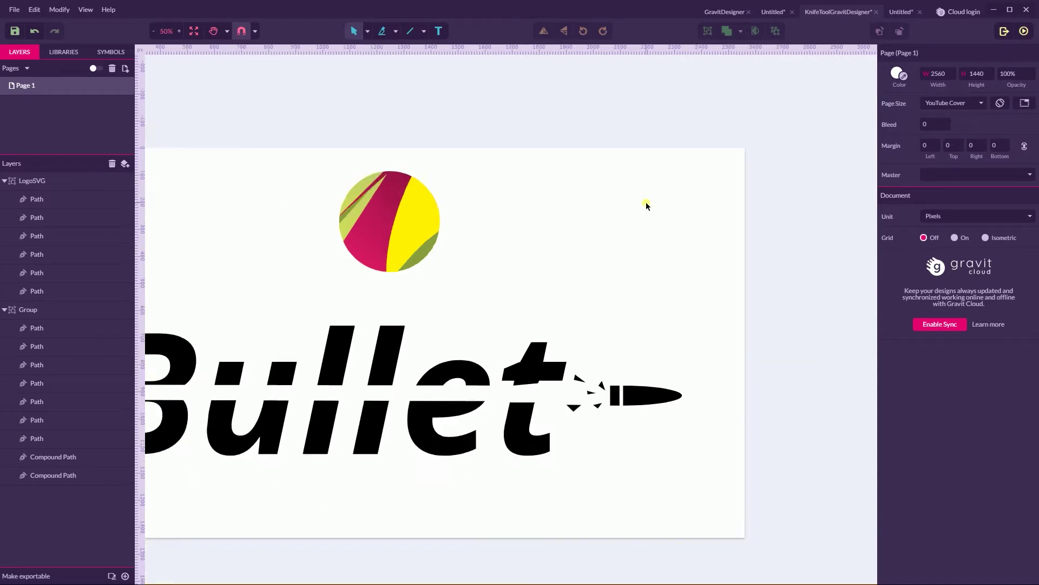
pyautogui.click(771, 11)
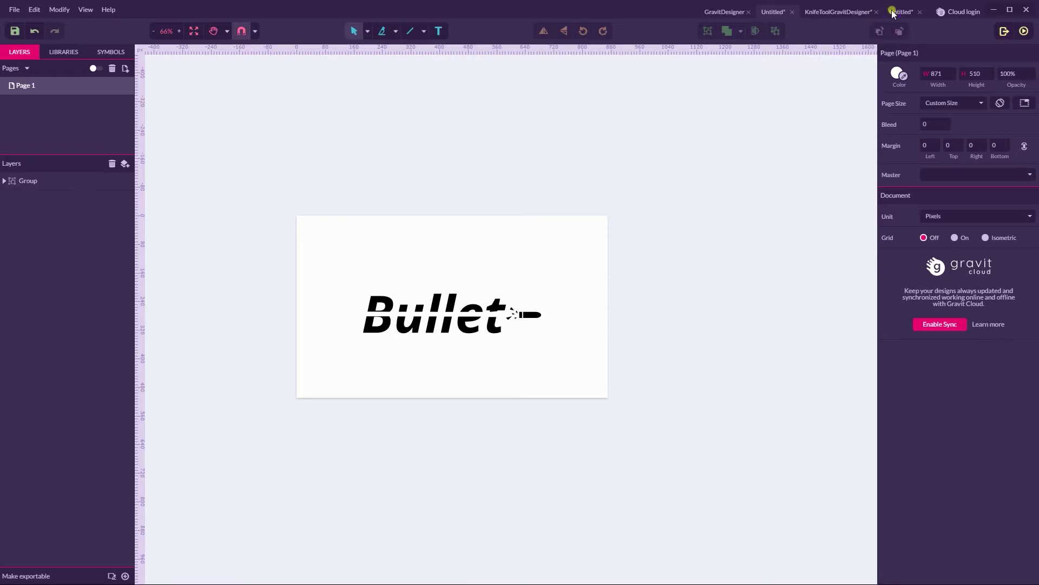
pyautogui.click(895, 12)
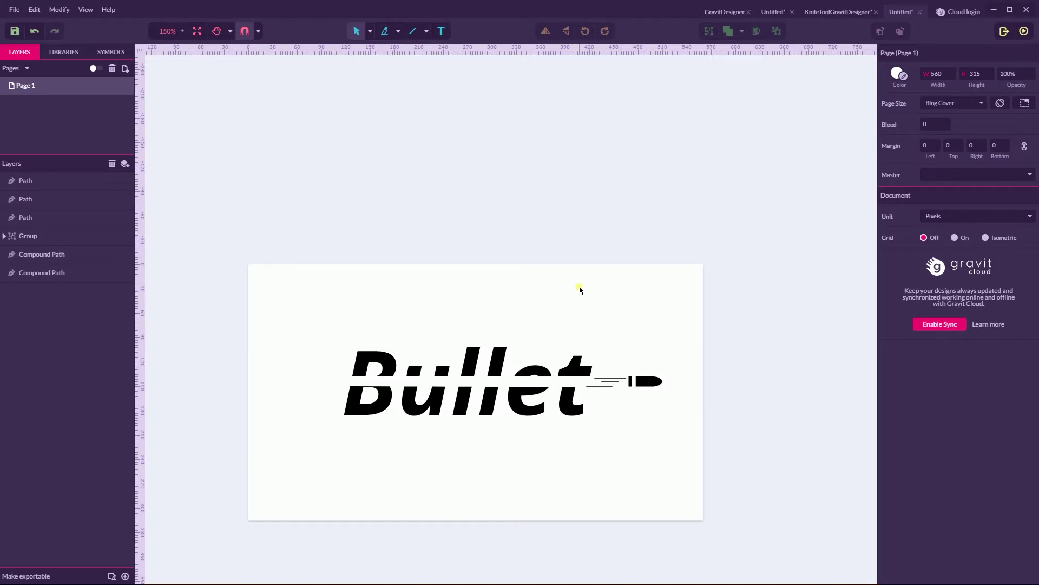
# Create a new blank 560 × 315 Blog Cover design.
pyautogui.hotkey('ctrl', 'n')
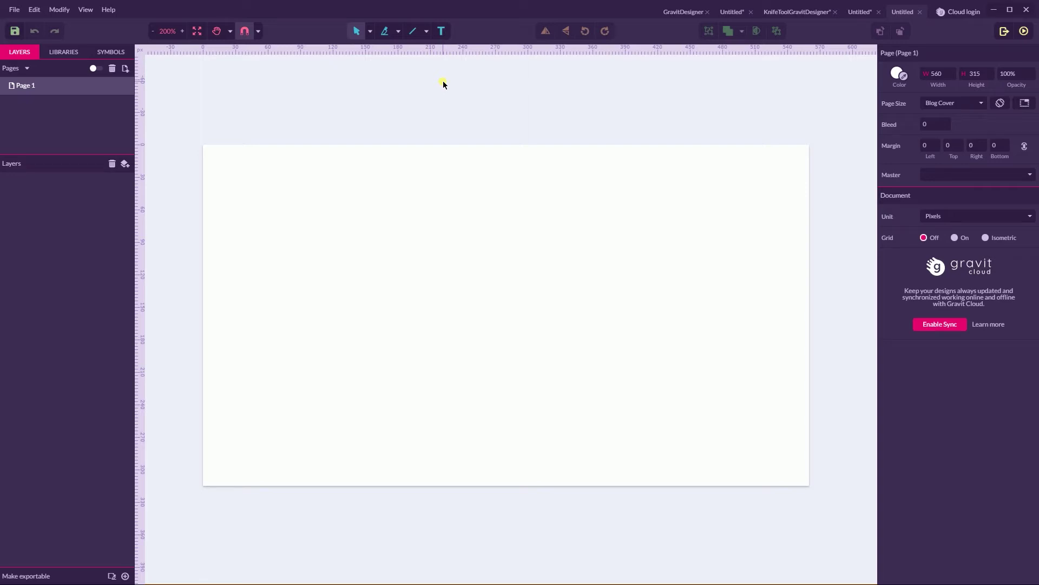
pyautogui.press('r')
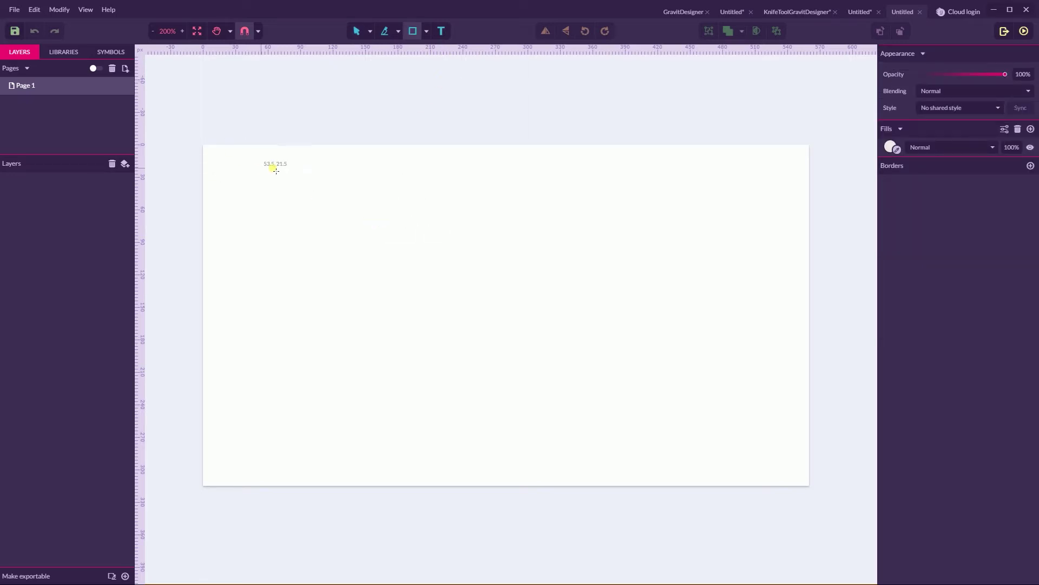
# Draw a large rectangle across the page and fill it muted red #CE6E6E.
pyautogui.moveTo(279, 160); pyautogui.dragTo(670, 410)
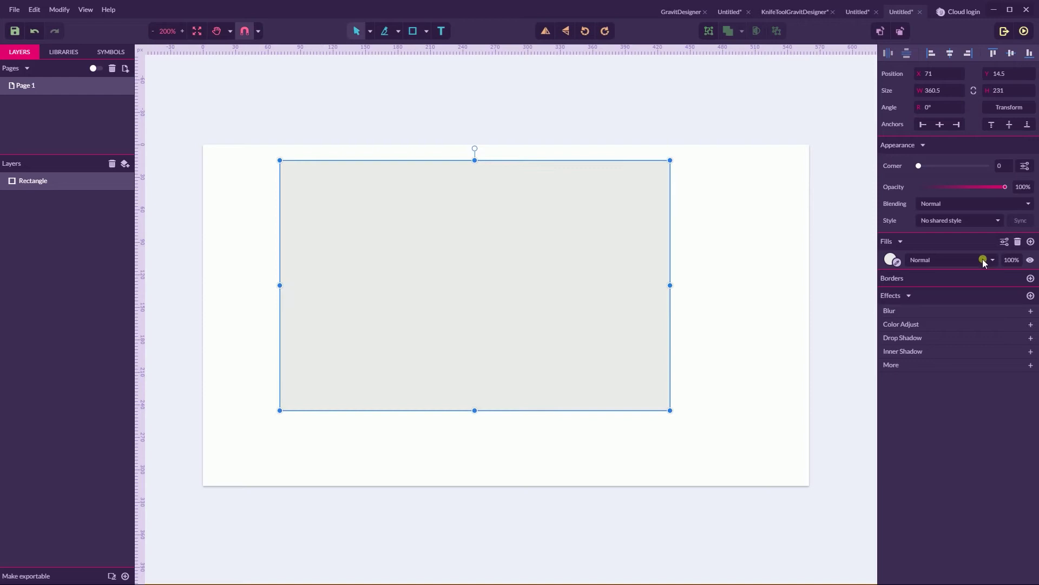
pyautogui.click(892, 261)
pyautogui.click(947, 296)
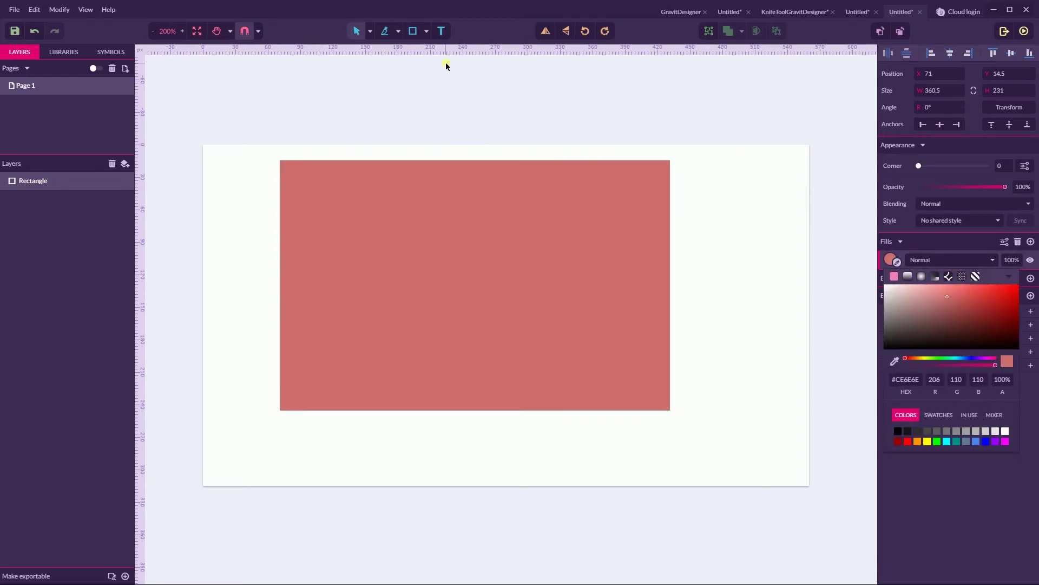
# Slice the red rectangle horizontally into two paths with the Knife.
pyautogui.click(398, 31)
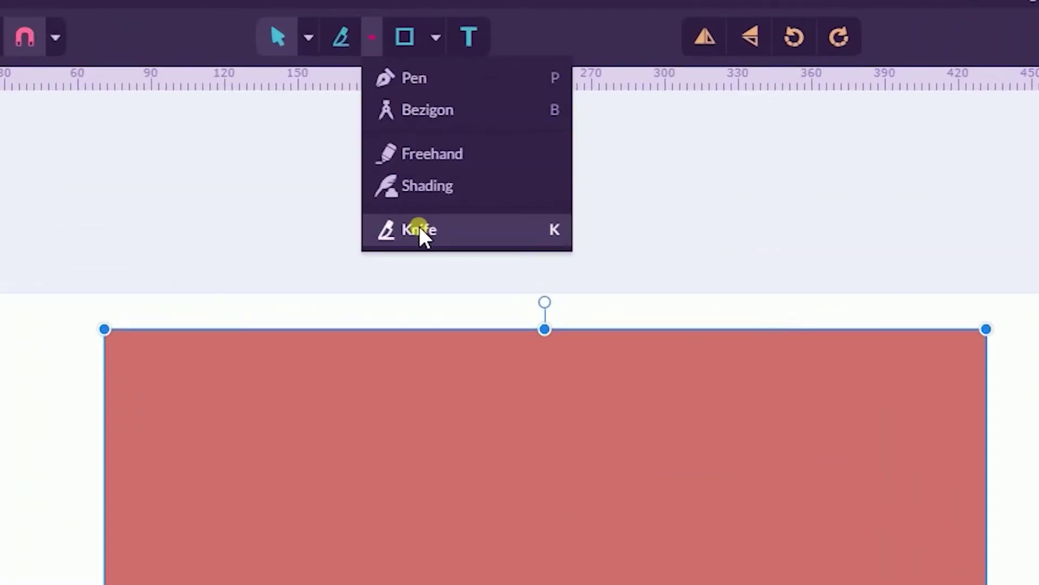
pyautogui.click(420, 230)
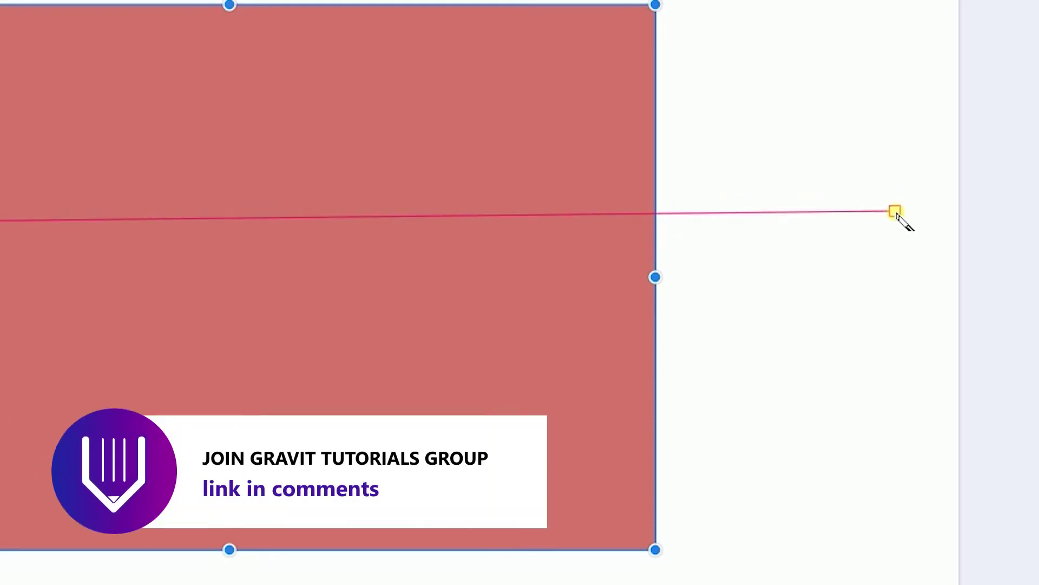
pyautogui.moveTo(896, 213); pyautogui.dragTo(896, 213)
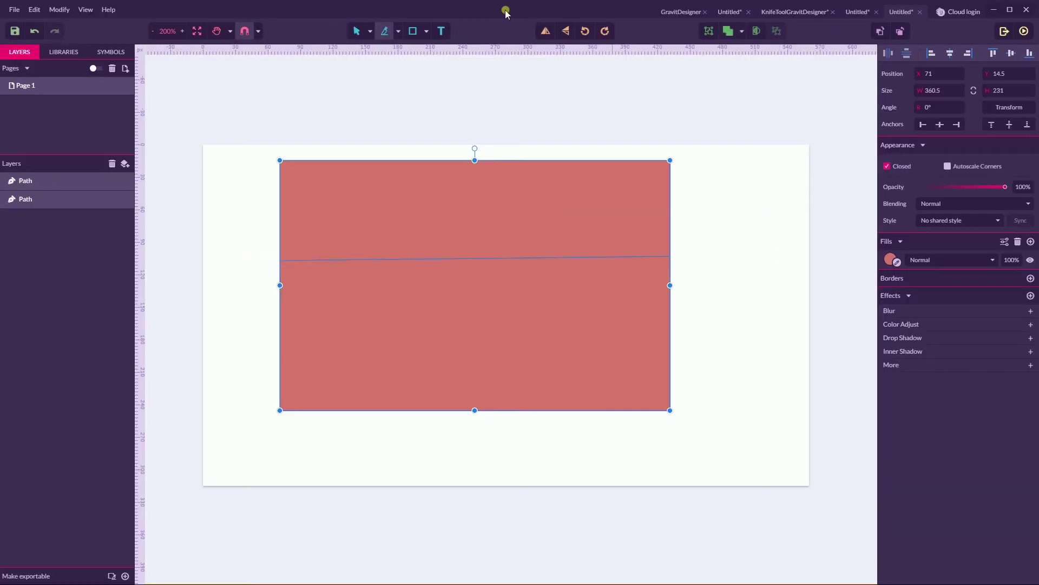
# Test moving and reshaping the cut pieces, then undo back to the uncut rectangle.
pyautogui.click(371, 32)
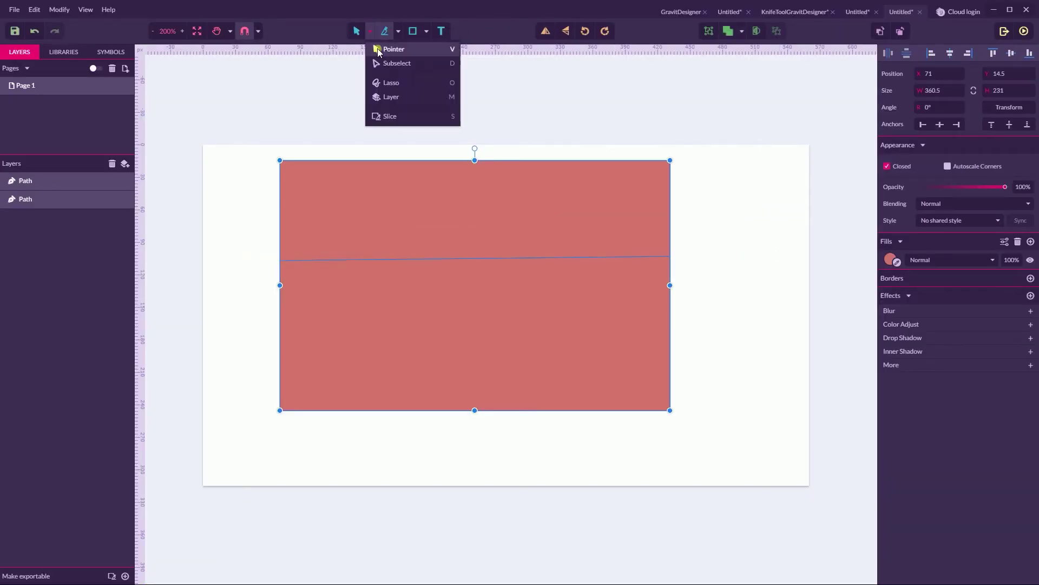
pyautogui.click(382, 48)
pyautogui.moveTo(404, 179); pyautogui.dragTo(408, 134)
pyautogui.hotkey('ctrl', 'z')
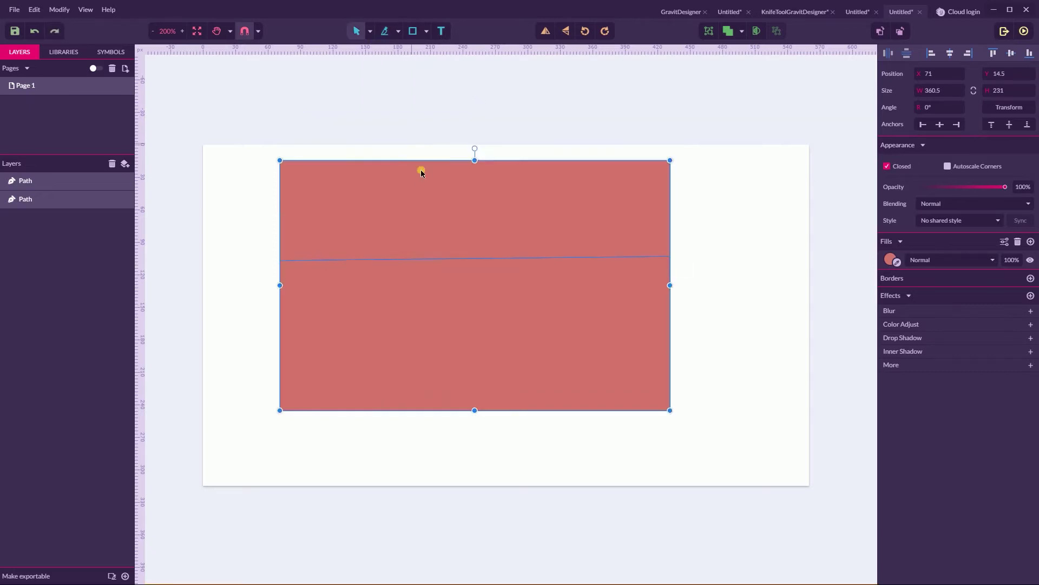
pyautogui.click(280, 260)
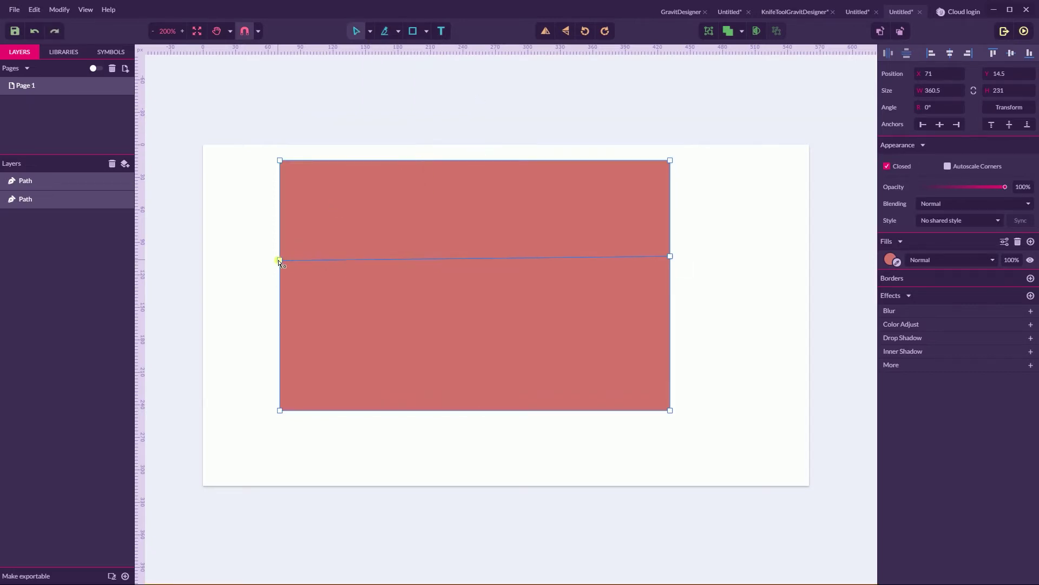
pyautogui.moveTo(279, 260); pyautogui.dragTo(284, 224)
pyautogui.hotkey('ctrl', 'z')
pyautogui.hotkey('ctrl', 'z')
pyautogui.hotkey('ctrl', 'z')
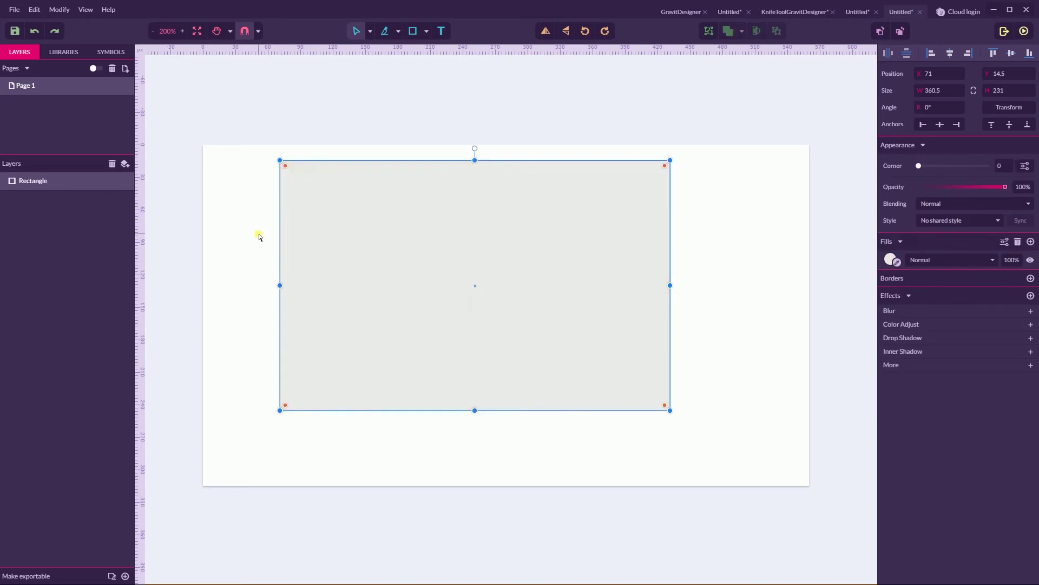
# Change the rectangle's fill to a brighter red.
pyautogui.click(891, 259)
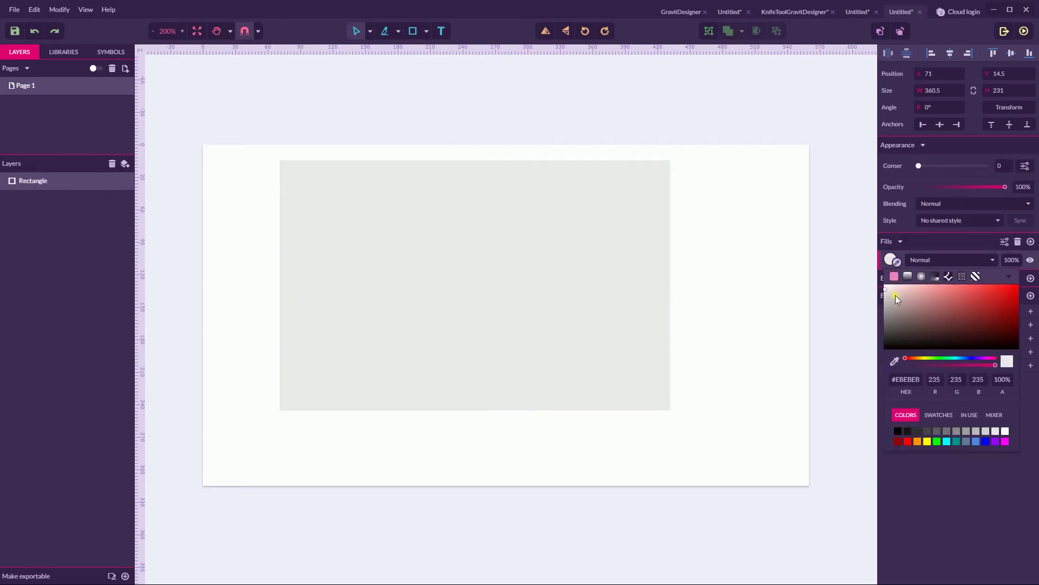
pyautogui.moveTo(895, 294); pyautogui.dragTo(980, 297)
pyautogui.click(746, 163)
pyautogui.click(746, 164)
# Cut the red rectangle into two pieces again with the Knife.
pyautogui.click(398, 31)
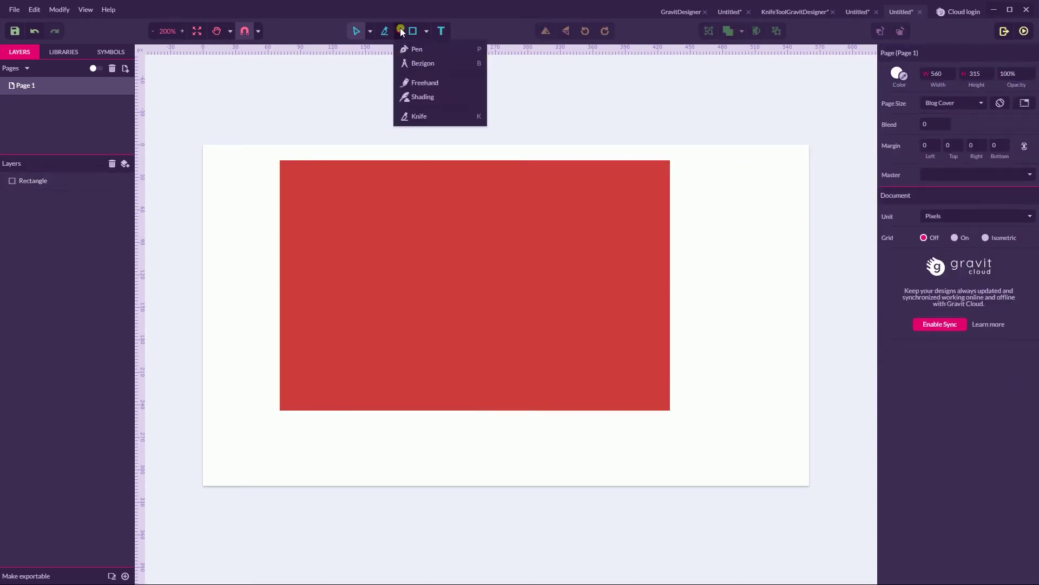
pyautogui.click(420, 66)
pyautogui.click(398, 31)
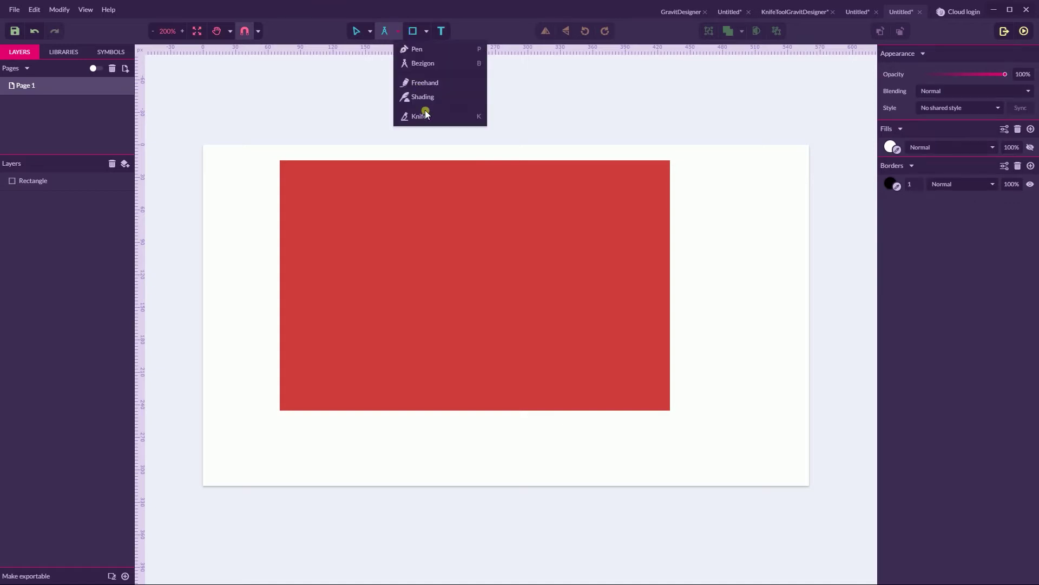
pyautogui.click(425, 110)
pyautogui.moveTo(229, 222); pyautogui.dragTo(319, 225)
pyautogui.moveTo(432, 230); pyautogui.dragTo(767, 229)
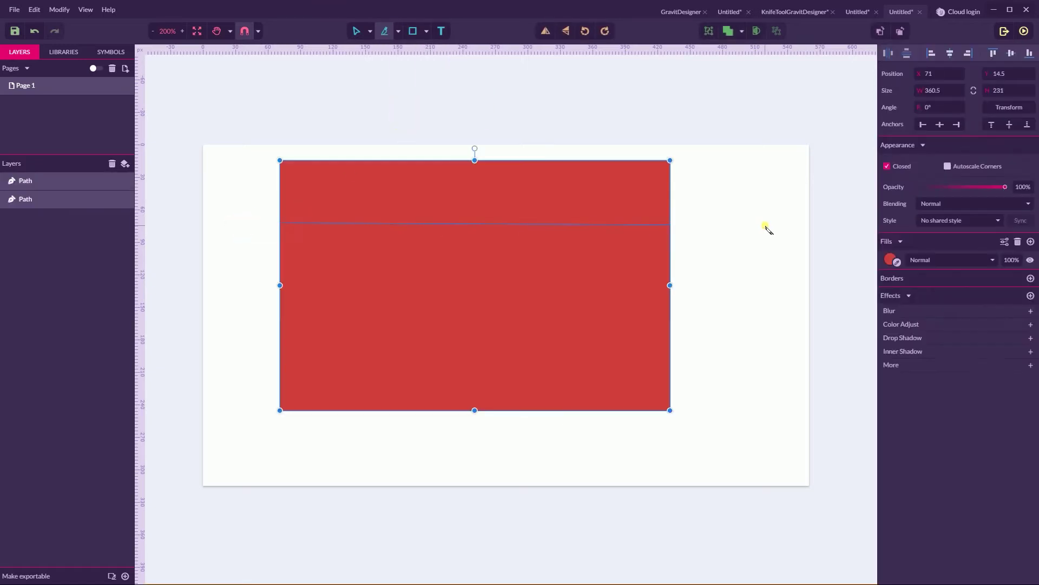
# Try moving the top piece and both pieces, then undo to a single rectangle.
pyautogui.click(398, 31)
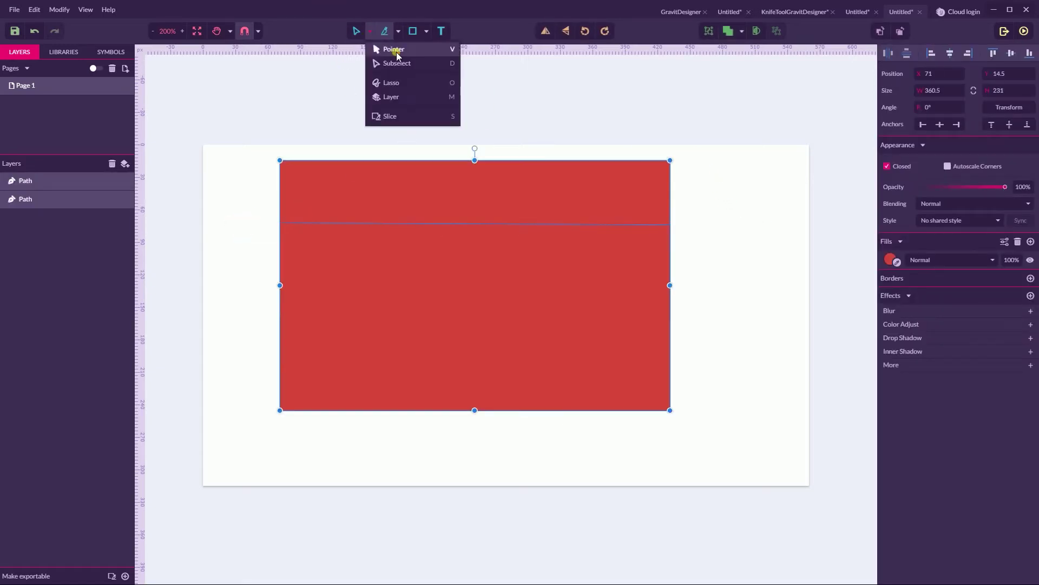
pyautogui.press('Escape')
pyautogui.click(68, 184)
pyautogui.moveTo(303, 181); pyautogui.dragTo(344, 129)
pyautogui.hotkey('ctrl', 'z')
pyautogui.moveTo(230, 160); pyautogui.dragTo(404, 304)
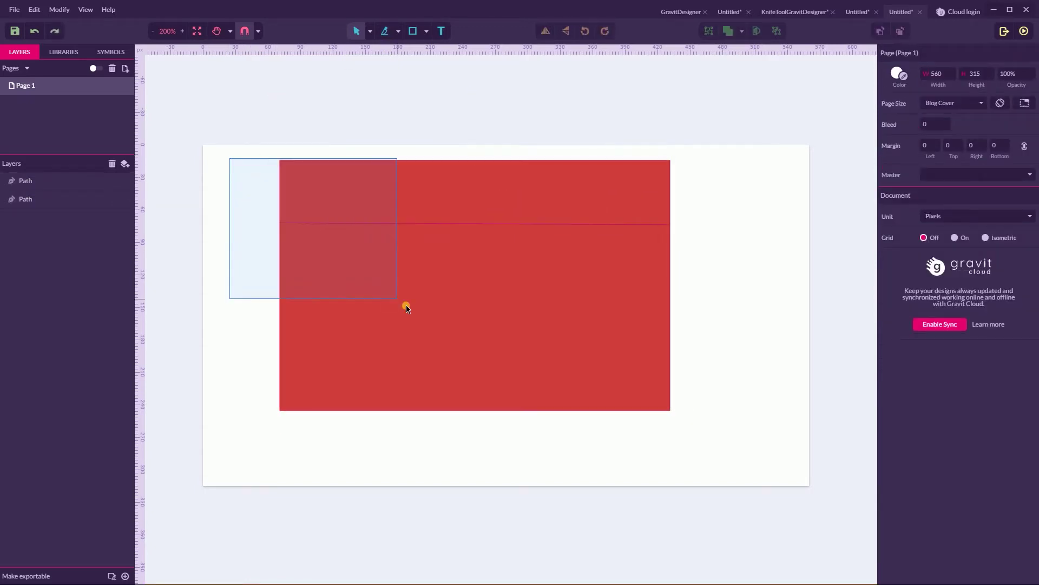
pyautogui.moveTo(479, 257); pyautogui.dragTo(453, 283)
pyautogui.click(420, 209)
pyautogui.moveTo(308, 167); pyautogui.dragTo(478, 387)
pyautogui.moveTo(522, 322); pyautogui.dragTo(523, 145)
pyautogui.click(522, 145)
pyautogui.hotkey('ctrl', 'z')
pyautogui.hotkey('ctrl', 'z')
pyautogui.hotkey('ctrl', 'z')
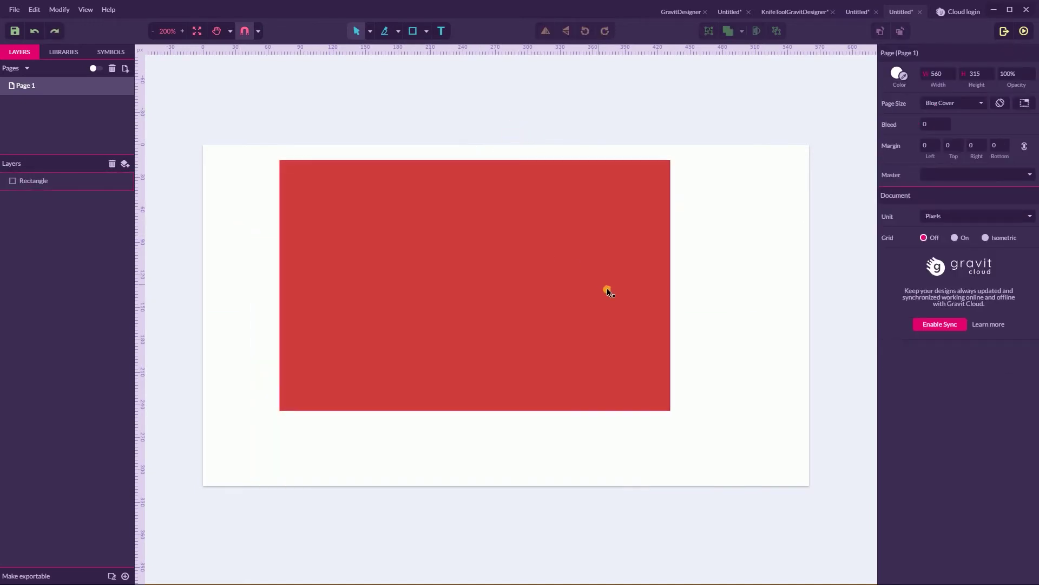
pyautogui.click(398, 31)
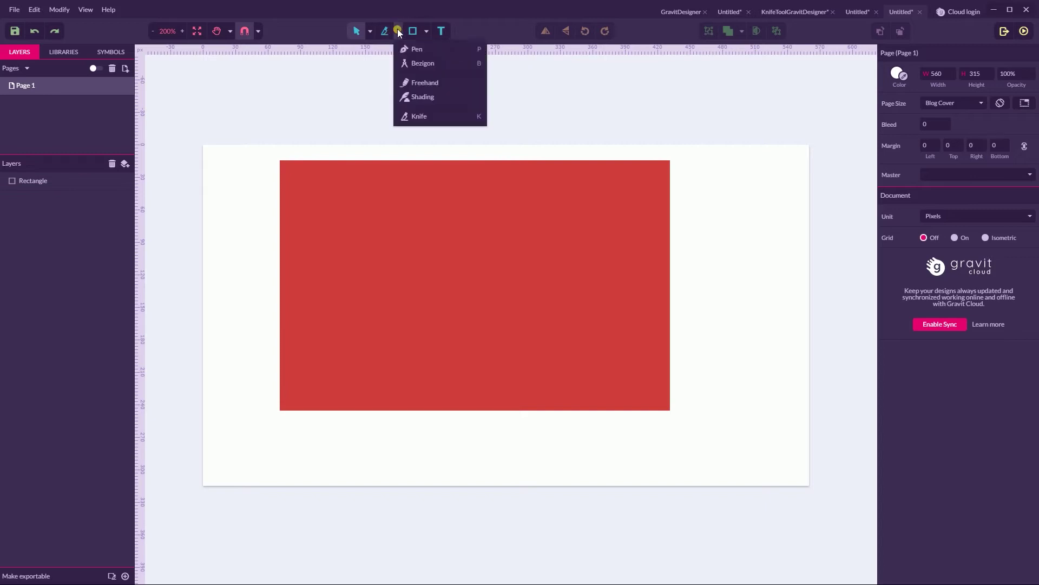
pyautogui.click(411, 117)
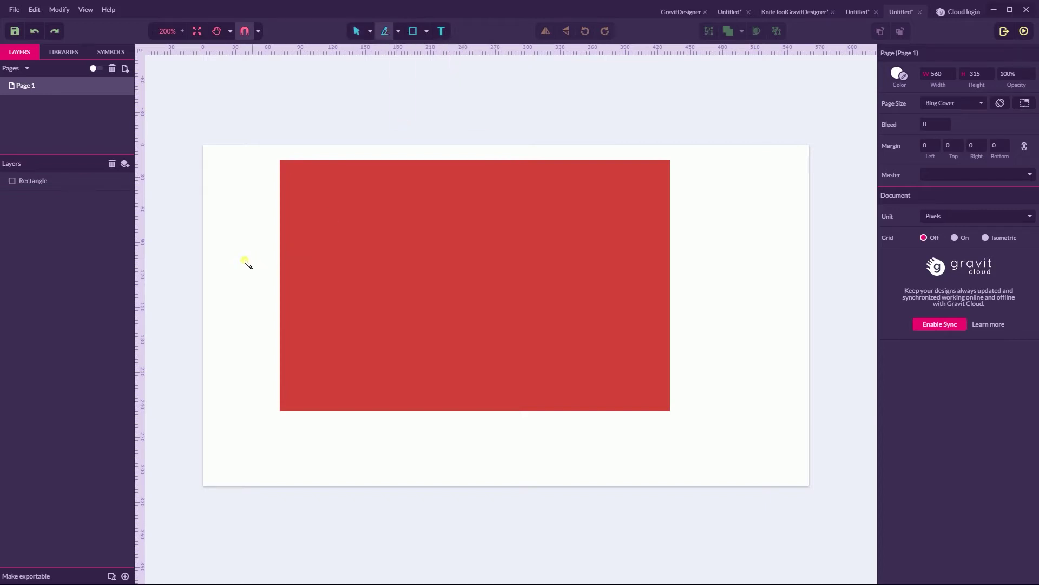
pyautogui.moveTo(243, 259)
pyautogui.mouseDown()
pyautogui.moveTo(578, 255)
pyautogui.moveTo(180, 262)
pyautogui.mouseUp()
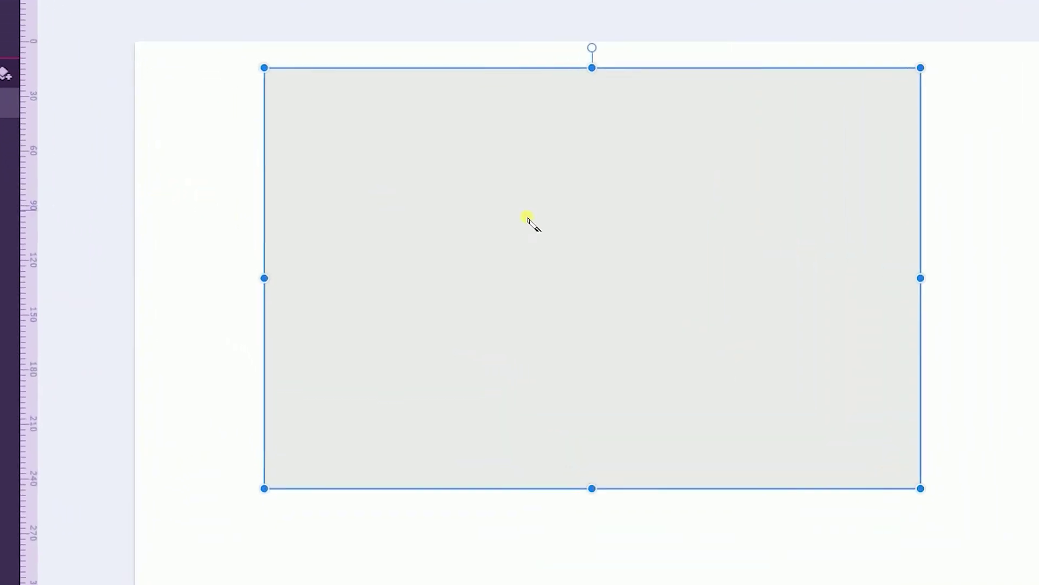
pyautogui.moveTo(168, 224)
pyautogui.mouseDown()
pyautogui.moveTo(669, 224)
pyautogui.moveTo(658, 228)
pyautogui.mouseUp()
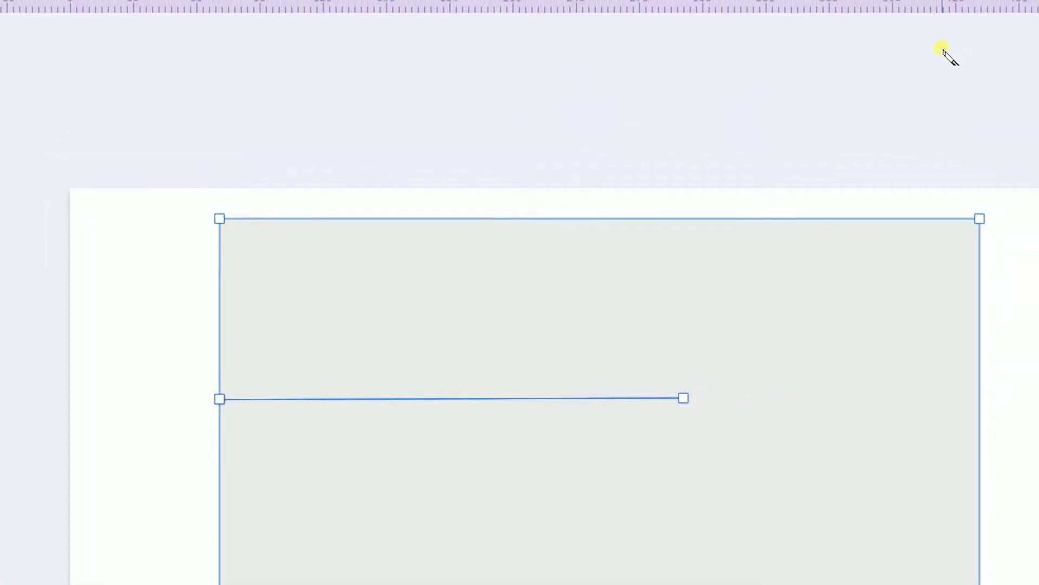
pyautogui.click(966, 67)
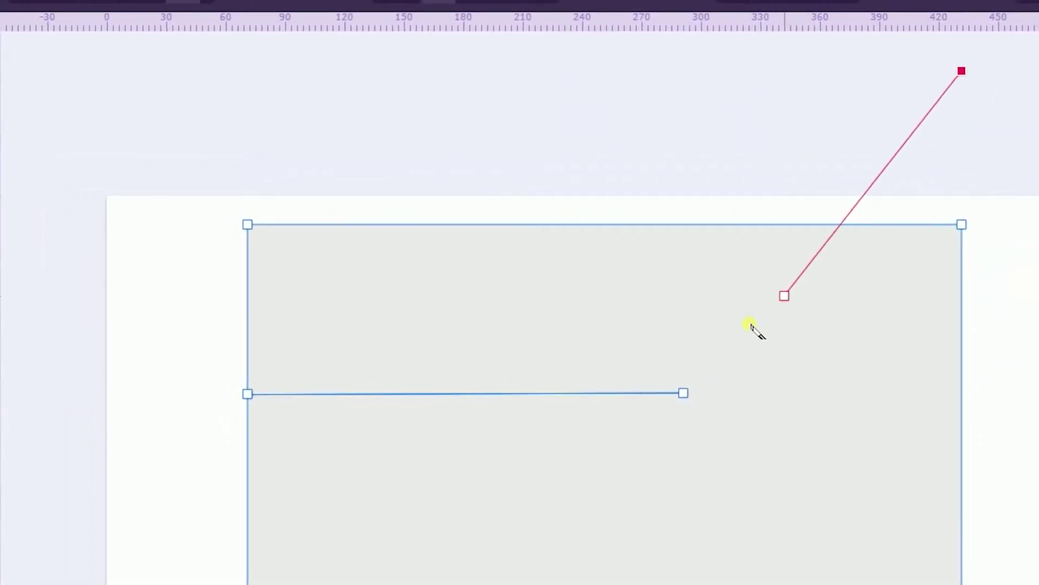
pyautogui.click(683, 394)
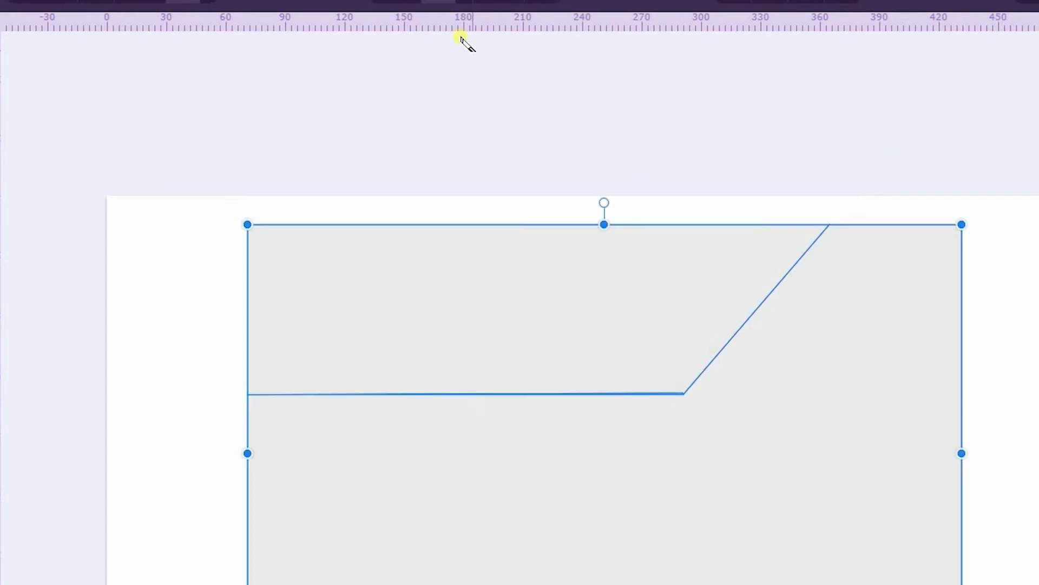
pyautogui.click(417, 2)
pyautogui.click(433, 19)
pyautogui.moveTo(514, 300); pyautogui.dragTo(515, 210)
pyautogui.hotkey('ctrl', 'z')
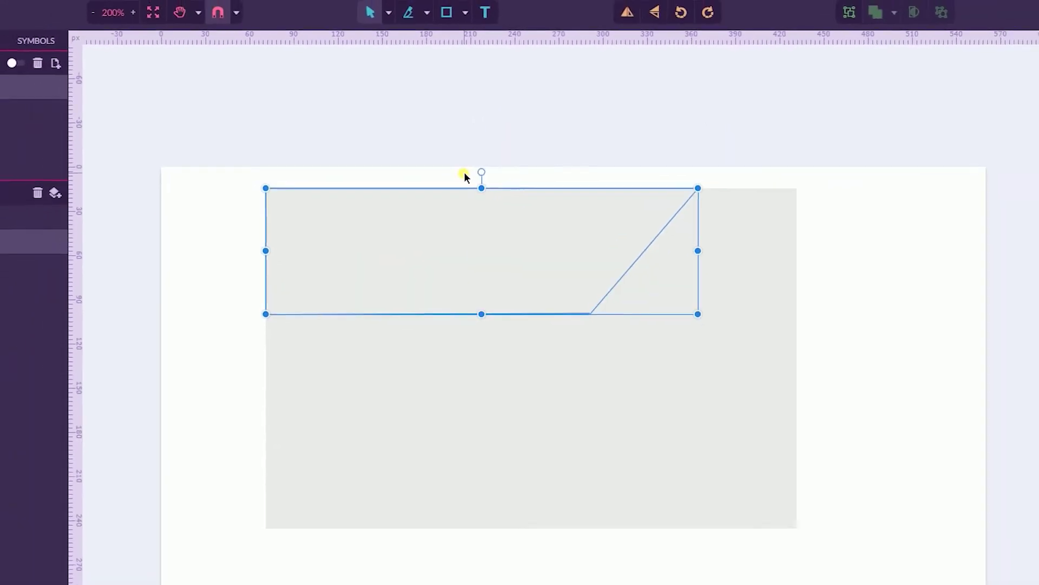
pyautogui.hotkey('ctrl', 'z')
pyautogui.hotkey('ctrl', 'z')
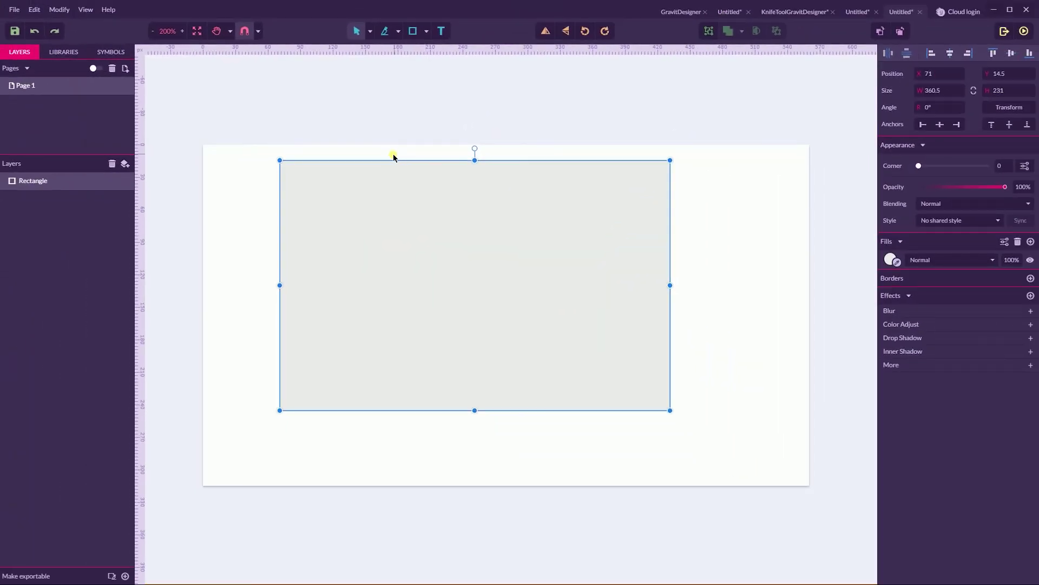
# Start a straight Knife cut from left of the grey rectangle into its middle.
pyautogui.click(392, 27)
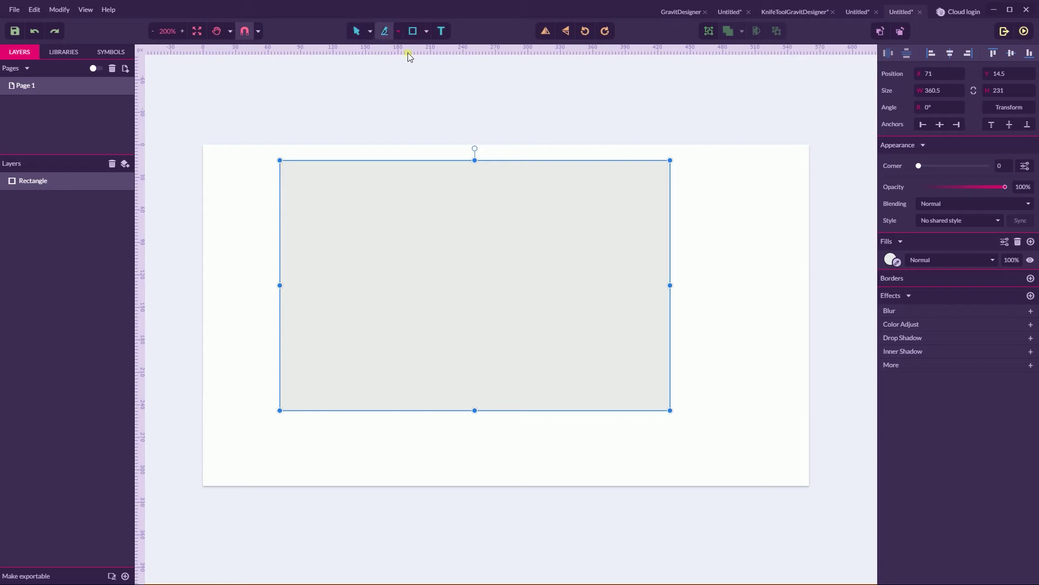
pyautogui.click(398, 32)
pyautogui.click(415, 116)
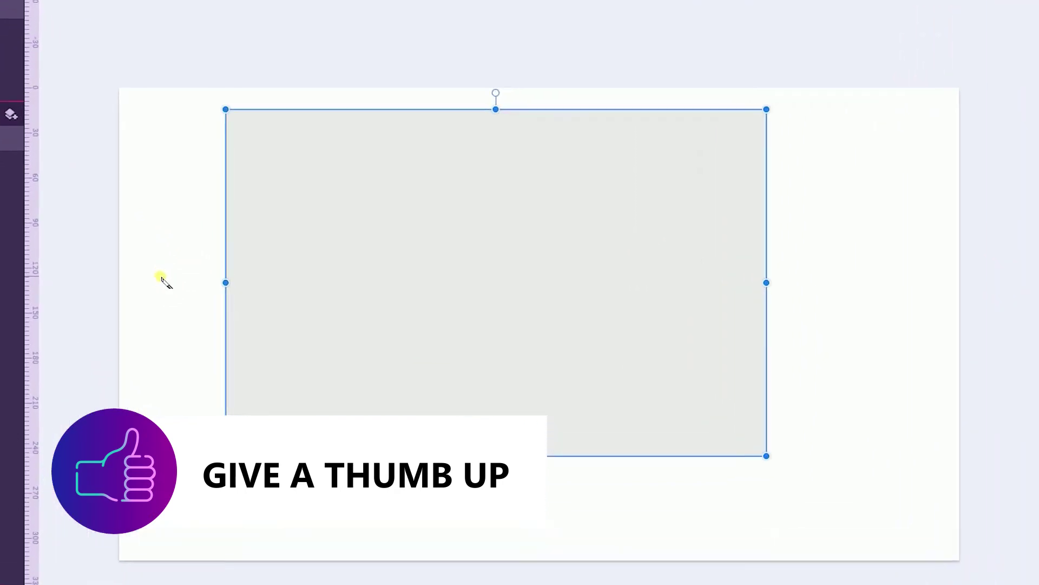
pyautogui.moveTo(233, 281)
pyautogui.mouseDown()
pyautogui.moveTo(333, 281)
pyautogui.moveTo(377, 182)
pyautogui.mouseUp()
pyautogui.moveTo(338, 80); pyautogui.dragTo(331, 1)
pyautogui.moveTo(455, 2); pyautogui.dragTo(476, 240)
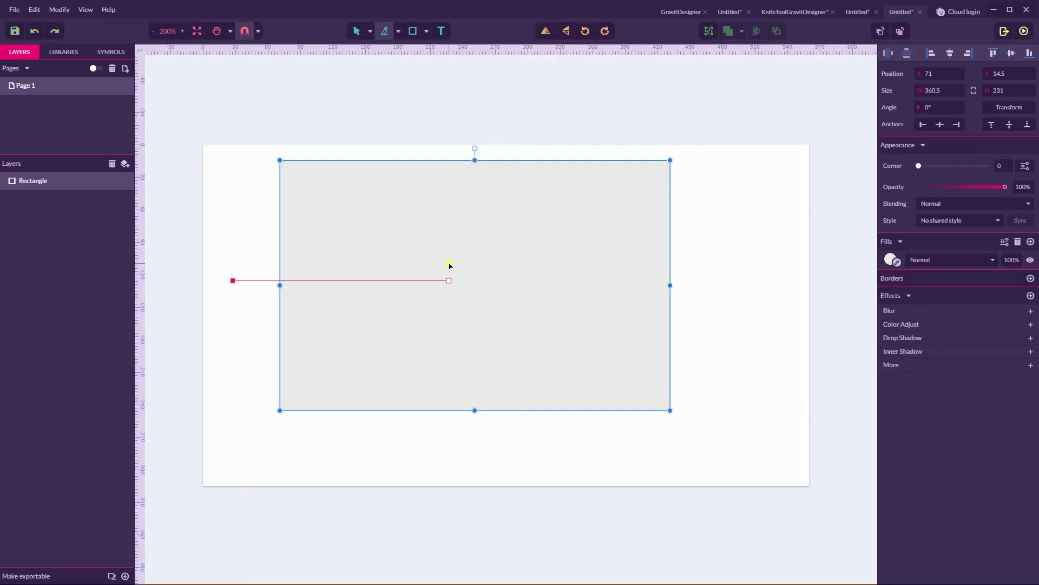
# Undo the straight cut and draw a curved Knife cut through the grey rectangle.
pyautogui.moveTo(404, 267); pyautogui.dragTo(260, 269)
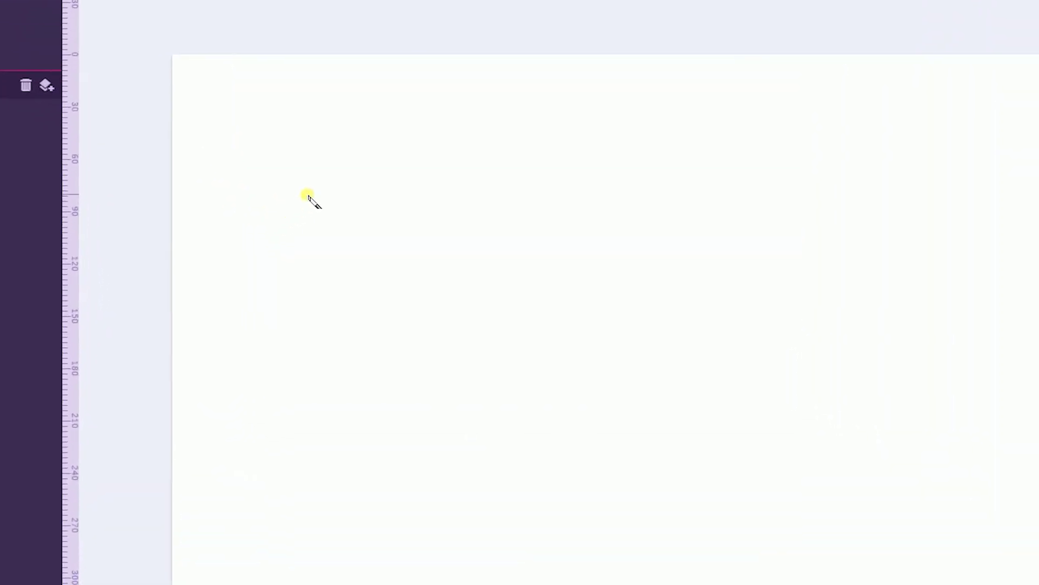
pyautogui.hotkey('ctrl', 'z')
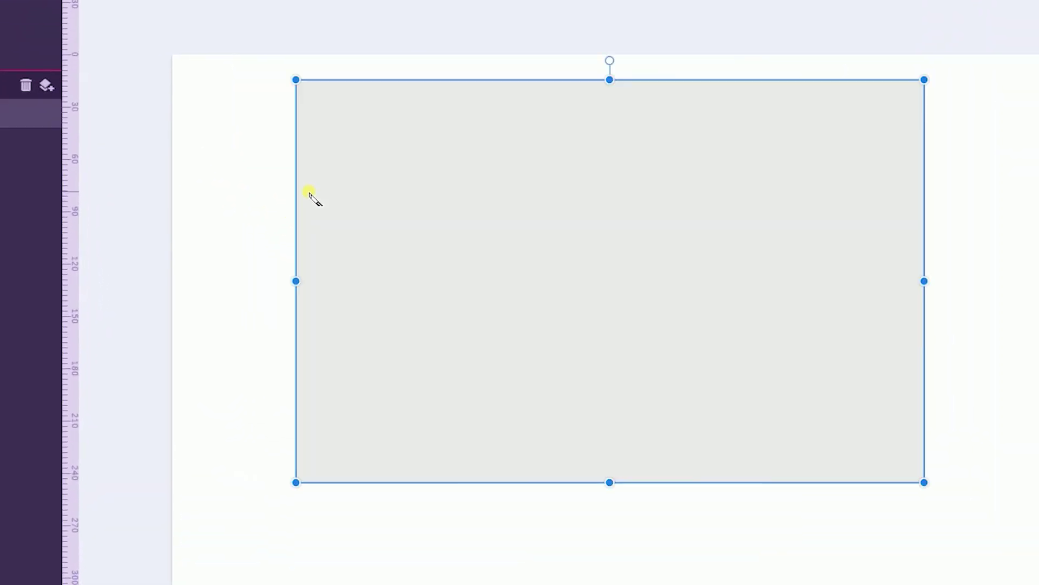
pyautogui.click(235, 237)
pyautogui.moveTo(287, 238); pyautogui.dragTo(548, 236)
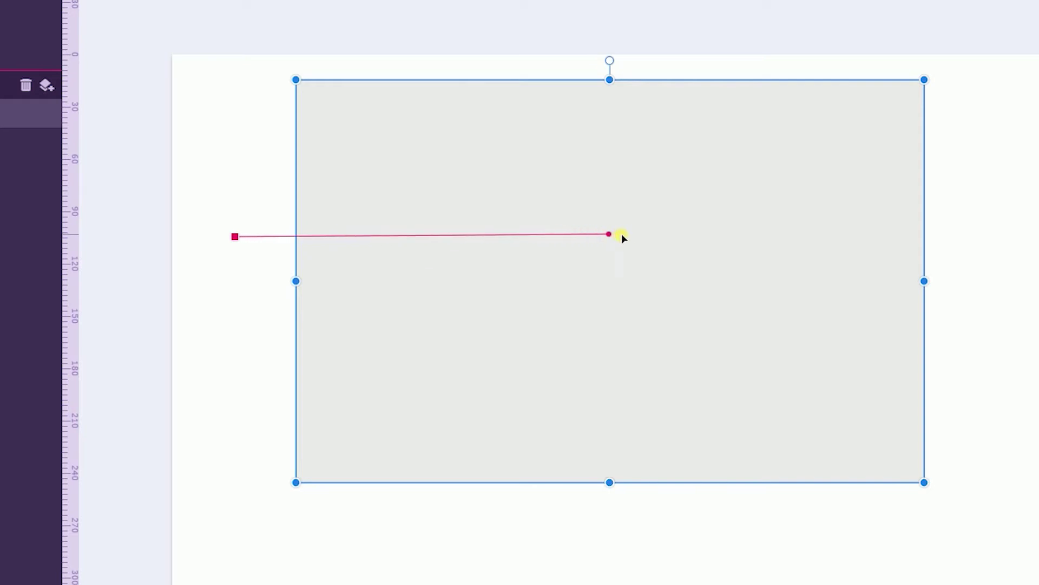
pyautogui.moveTo(621, 237)
pyautogui.mouseDown()
pyautogui.moveTo(700, 238)
pyautogui.moveTo(797, 213)
pyautogui.moveTo(867, 168)
pyautogui.moveTo(834, 190)
pyautogui.moveTo(807, 235)
pyautogui.moveTo(867, 221)
pyautogui.moveTo(773, 187)
pyautogui.moveTo(728, 115)
pyautogui.moveTo(803, 154)
pyautogui.mouseUp()
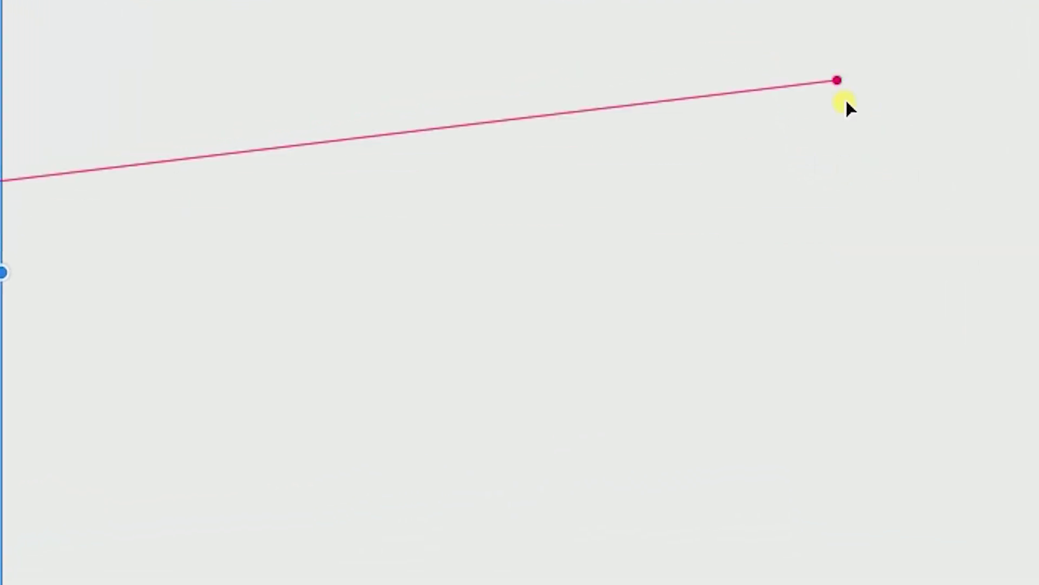
pyautogui.moveTo(848, 105); pyautogui.dragTo(922, 9)
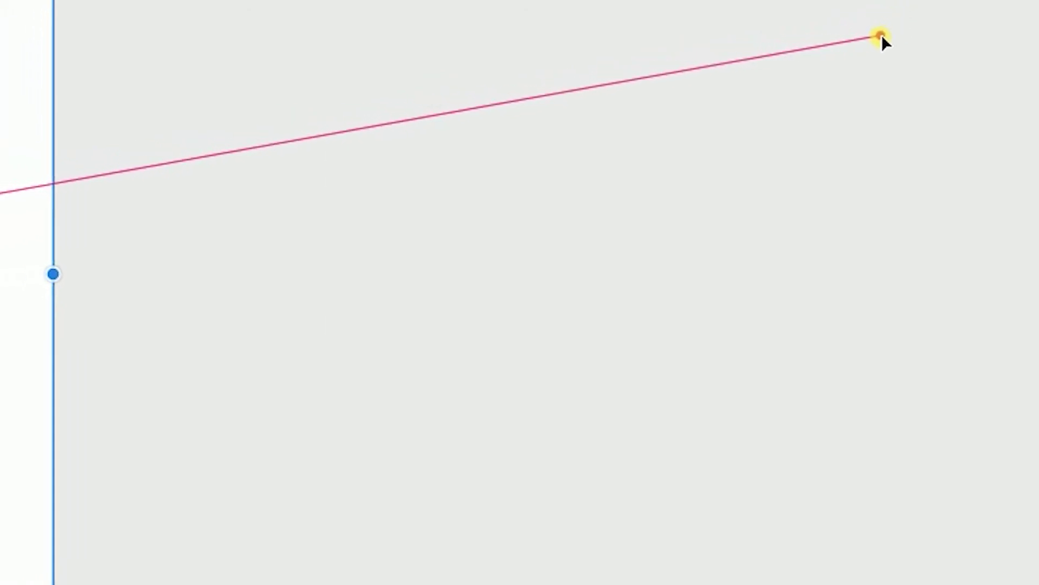
pyautogui.moveTo(882, 35); pyautogui.dragTo(859, 78)
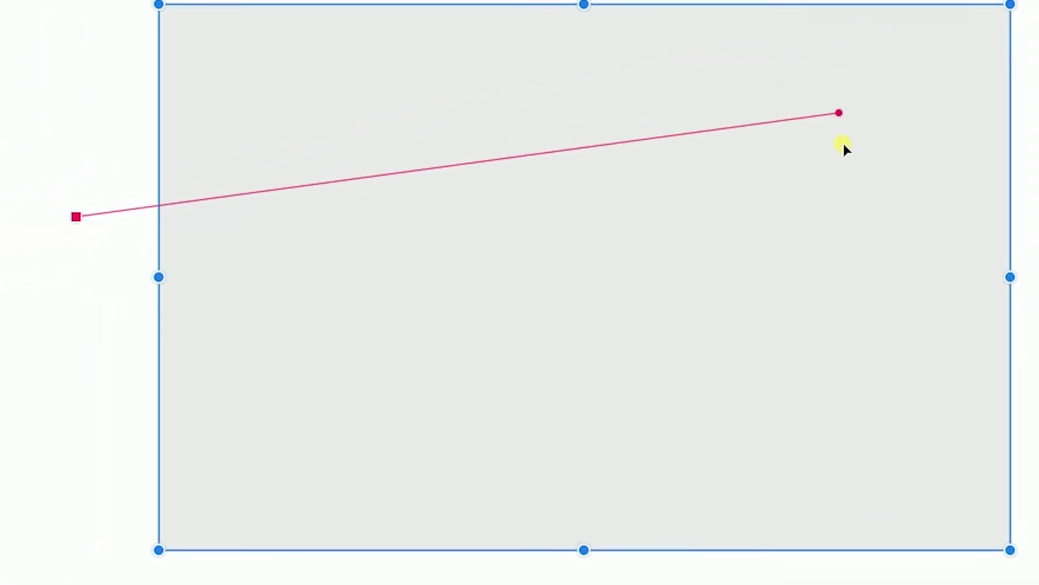
pyautogui.moveTo(843, 142)
pyautogui.mouseDown()
pyautogui.moveTo(816, 197)
pyautogui.moveTo(816, 147)
pyautogui.moveTo(833, 134)
pyautogui.moveTo(843, 270)
pyautogui.moveTo(826, 471)
pyautogui.moveTo(793, 519)
pyautogui.moveTo(811, 583)
pyautogui.mouseUp()
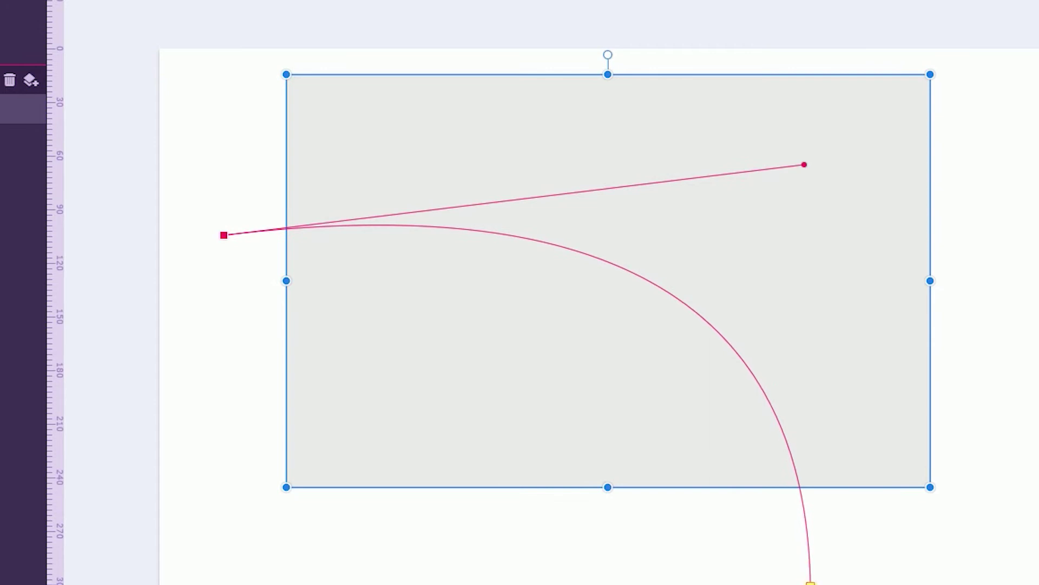
pyautogui.moveTo(810, 583)
pyautogui.mouseDown()
pyautogui.moveTo(842, 577)
pyautogui.moveTo(680, 584)
pyautogui.moveTo(721, 584)
pyautogui.moveTo(858, 547)
pyautogui.moveTo(840, 269)
pyautogui.moveTo(856, 571)
pyautogui.moveTo(847, 584)
pyautogui.moveTo(515, 584)
pyautogui.moveTo(575, 584)
pyautogui.mouseUp()
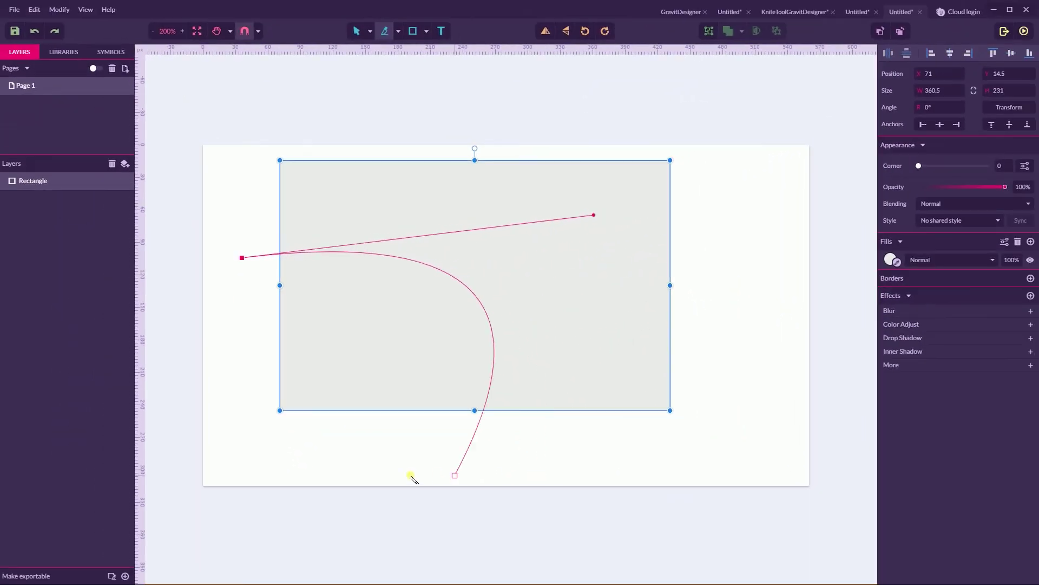
pyautogui.moveTo(412, 477)
pyautogui.mouseDown()
pyautogui.moveTo(399, 472)
pyautogui.moveTo(600, 472)
pyautogui.mouseUp()
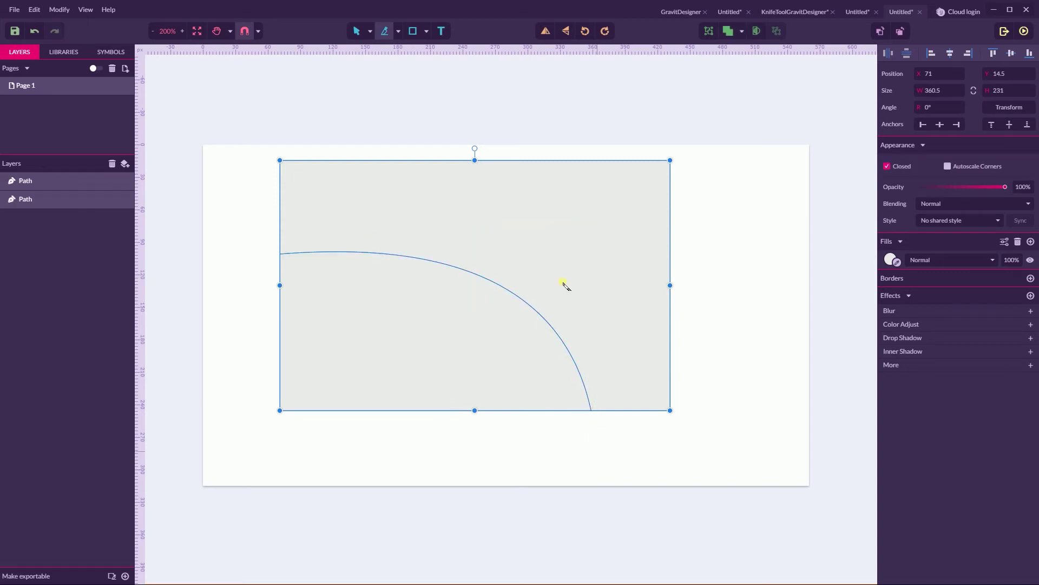
# Pull the lower curved piece away to show the cut, then undo it.
pyautogui.click(381, 33)
pyautogui.click(394, 48)
pyautogui.press('Escape')
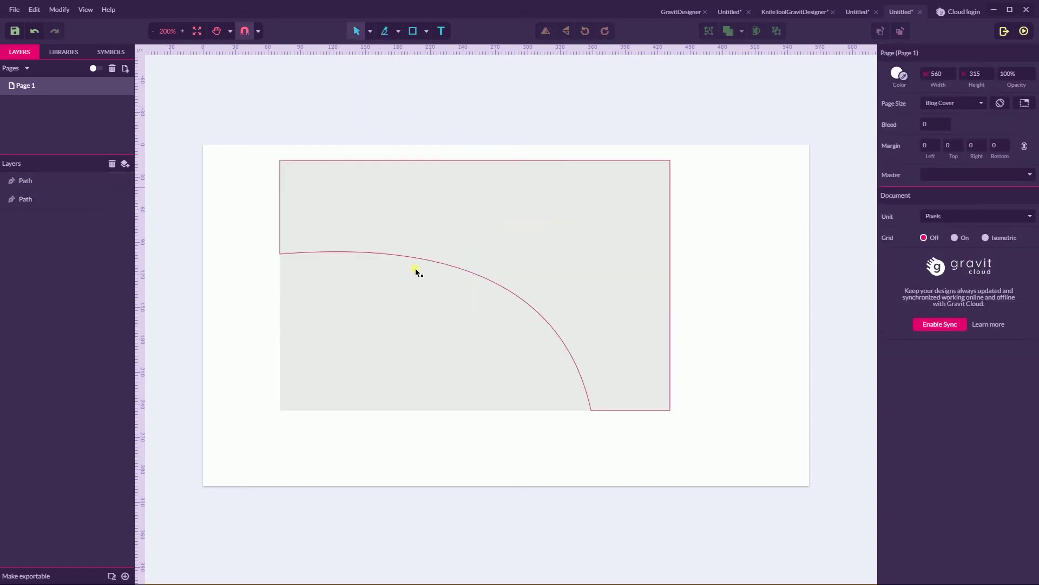
pyautogui.moveTo(403, 353); pyautogui.dragTo(400, 415)
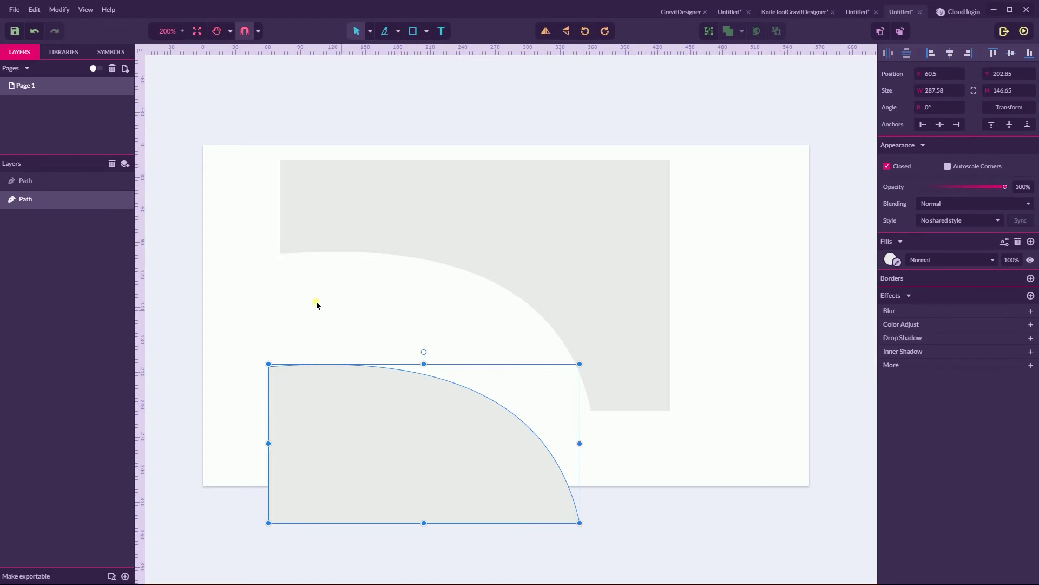
pyautogui.hotkey('ctrl', 'z')
pyautogui.hotkey('ctrl', 'z')
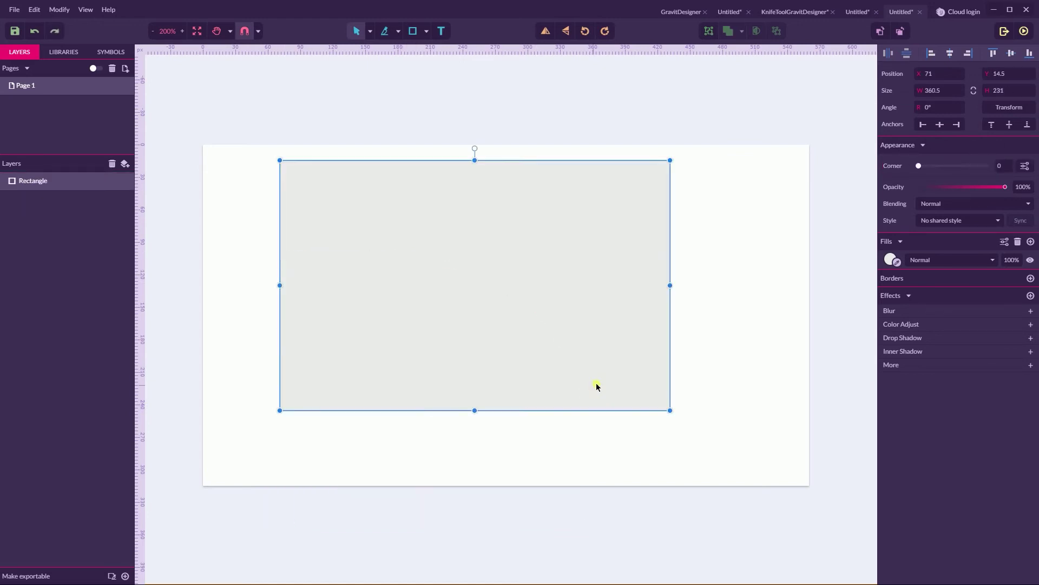
# Delete the grey rectangle, leaving the page empty.
pyautogui.click(704, 206)
pyautogui.click(564, 207)
pyautogui.press('Delete')
# Add the text 'Bullet', enlarge it to size 134, and set Open Sans Bold Italic.
pyautogui.click(443, 31)
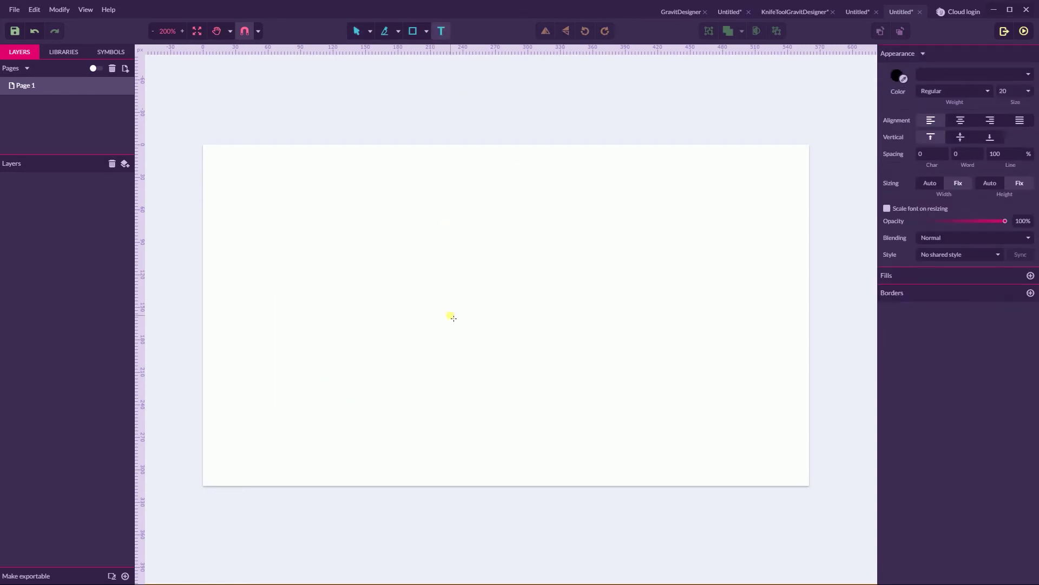
pyautogui.click(450, 315)
pyautogui.press('BackSpace')
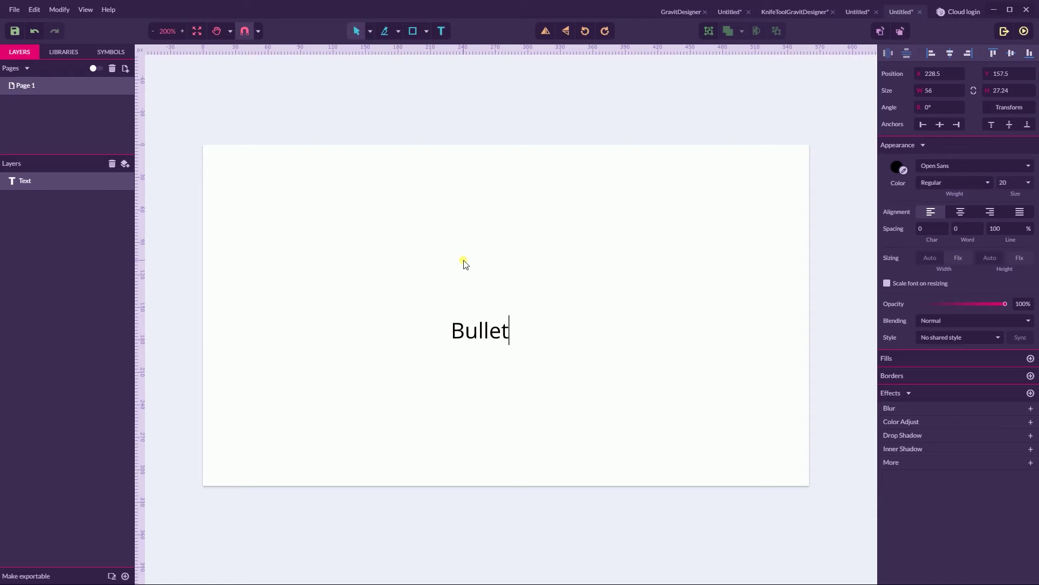
pyautogui.press('Escape')
pyautogui.moveTo(451, 344); pyautogui.dragTo(475, 333)
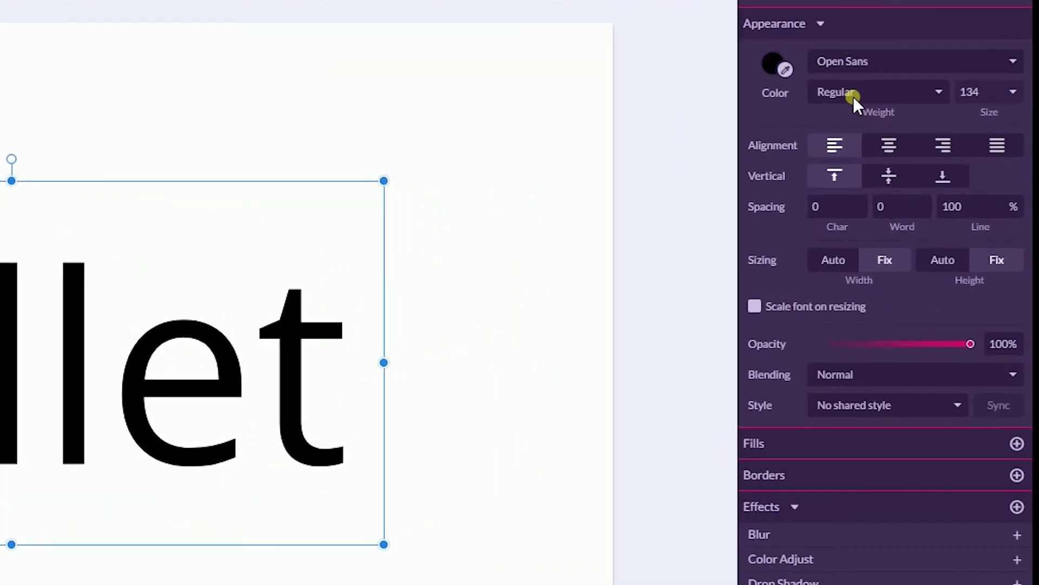
pyautogui.click(853, 94)
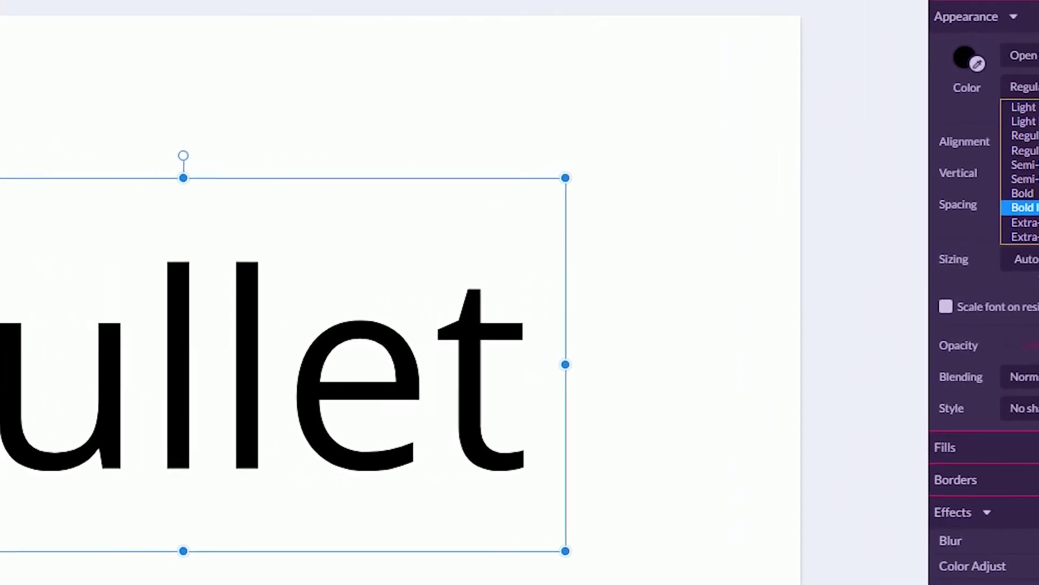
pyautogui.click(1022, 207)
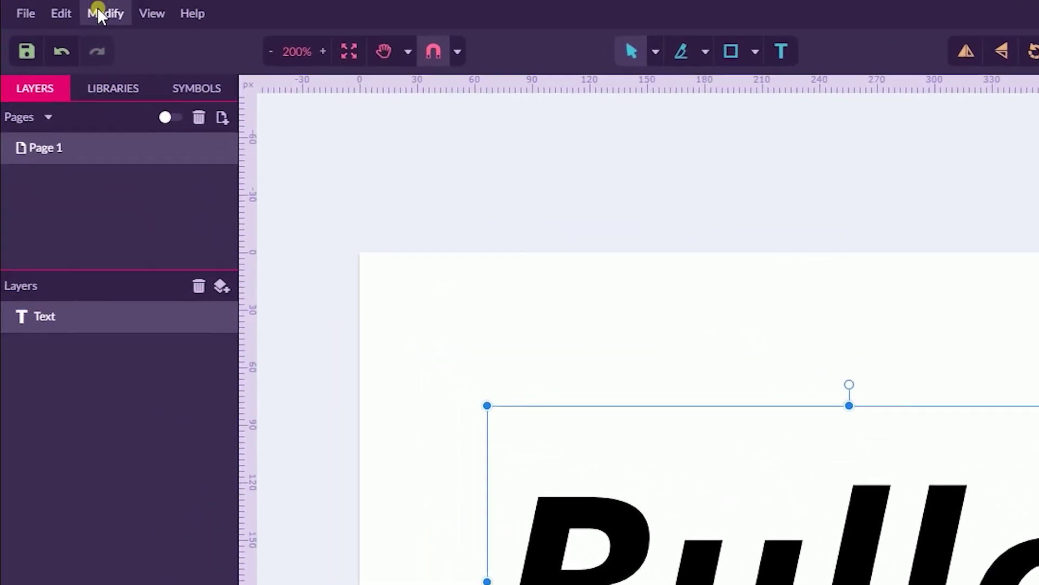
# Convert the Bullet text to a compound path and zoom in on its anchor points.
pyautogui.click(61, 13)
pyautogui.moveTo(132, 379)
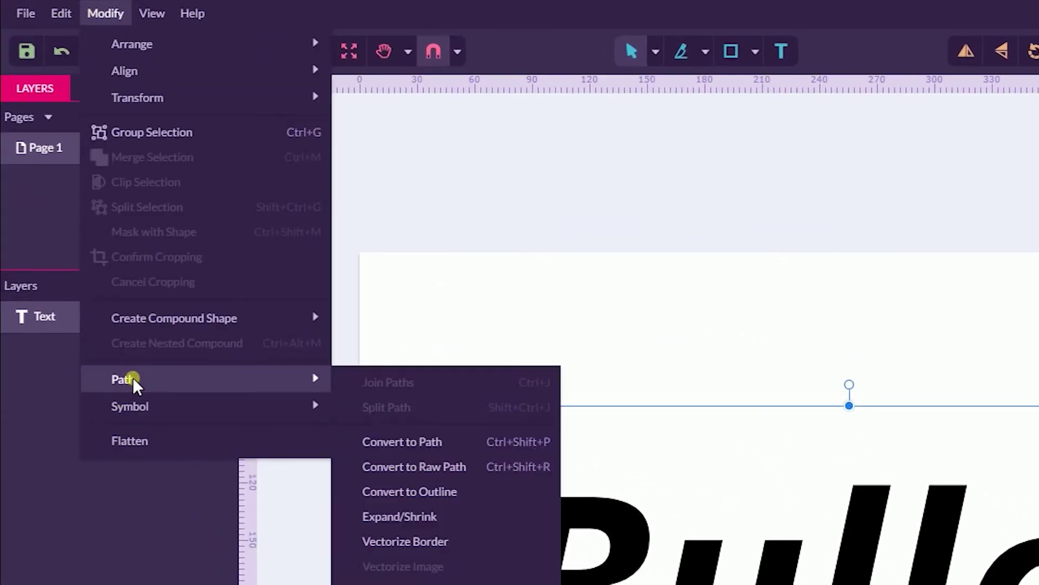
pyautogui.click(436, 447)
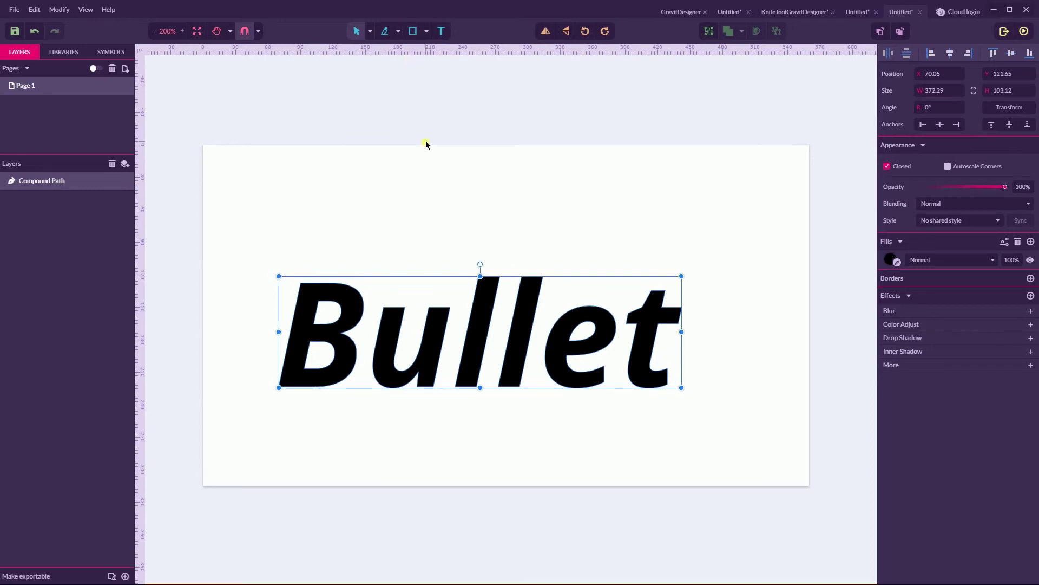
pyautogui.press('p')
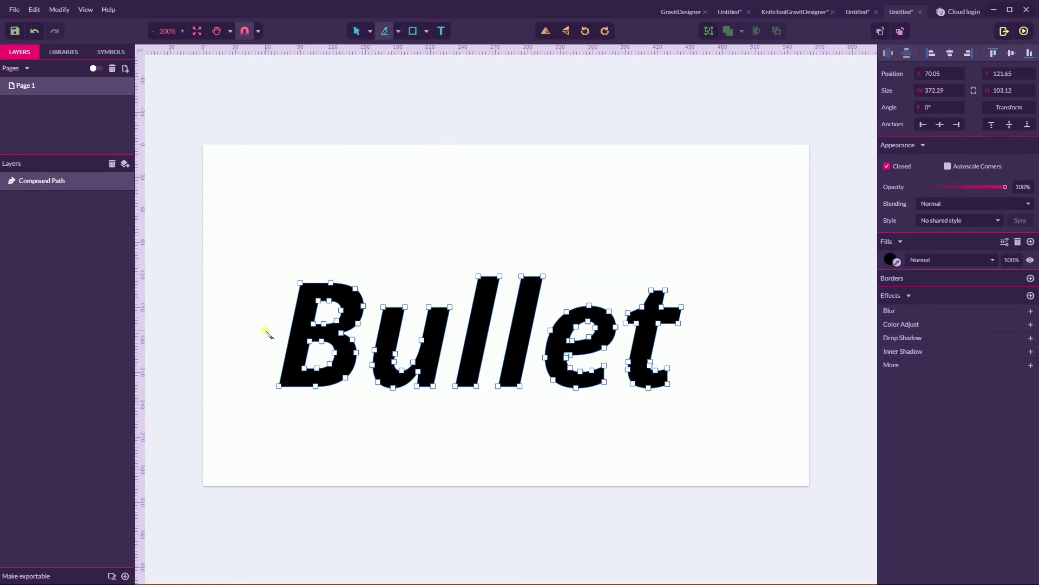
pyautogui.hotkey('ctrl', '+')
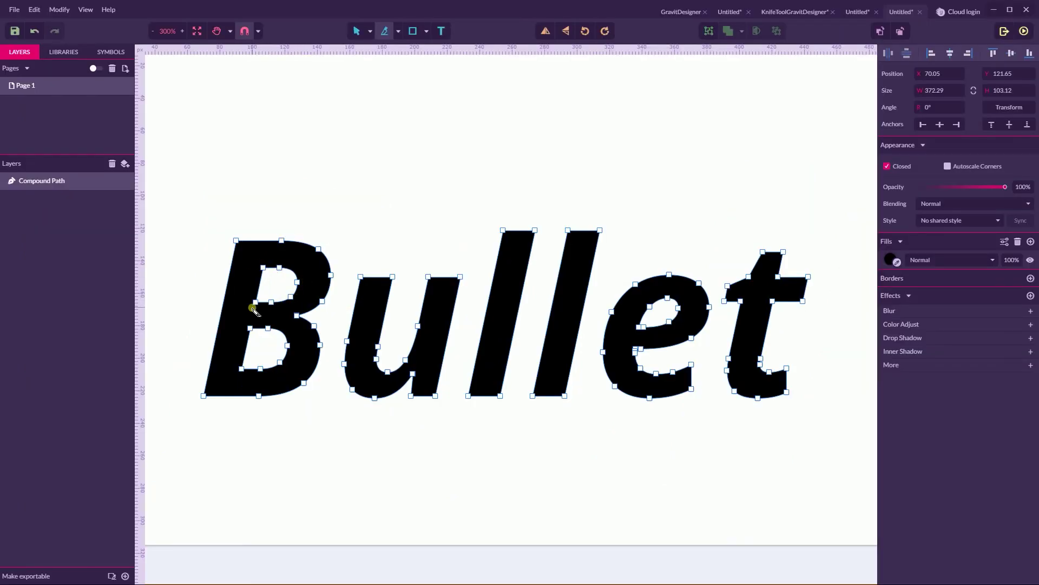
pyautogui.hotkey('ctrl', '+')
pyautogui.hotkey('ctrl', '+')
pyautogui.moveTo(254, 311)
pyautogui.mouseDown()
pyautogui.moveTo(359, 276)
pyautogui.moveTo(617, 229)
pyautogui.mouseUp()
pyautogui.click(399, 33)
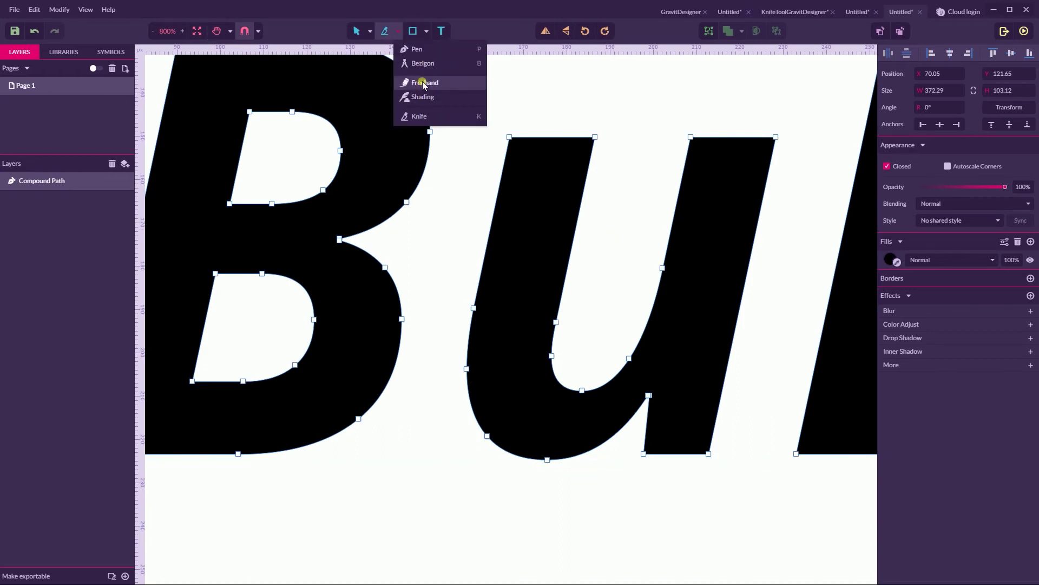
pyautogui.click(423, 83)
pyautogui.click(891, 260)
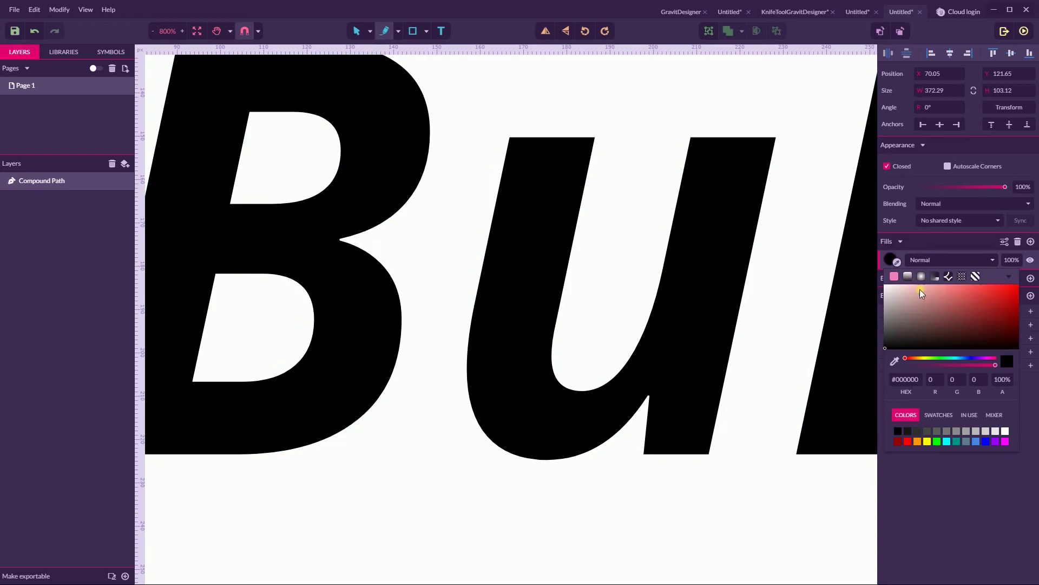
pyautogui.click(944, 284)
pyautogui.press('Escape')
pyautogui.click(528, 101)
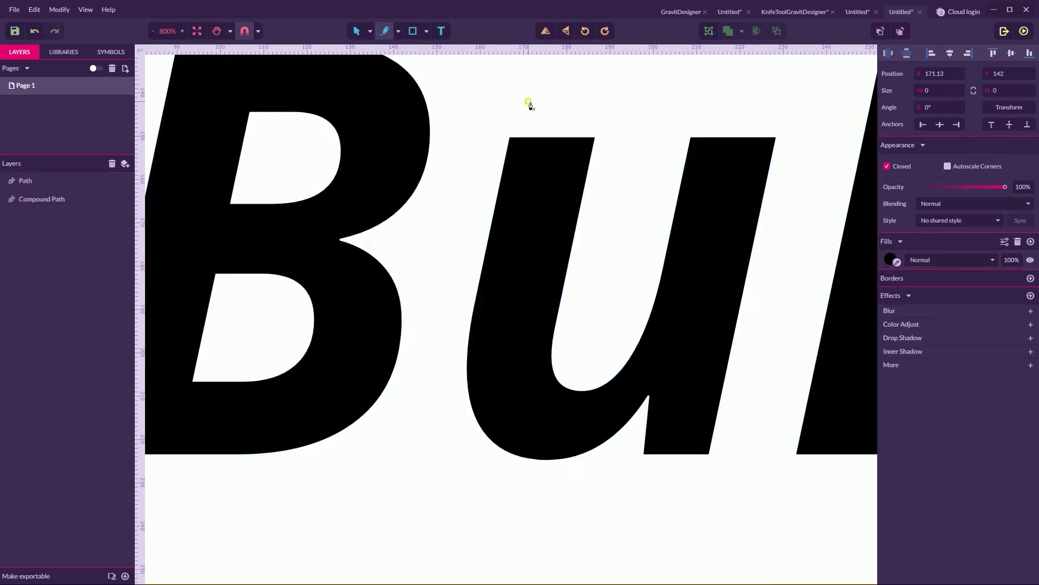
pyautogui.hotkey('ctrl', 'z')
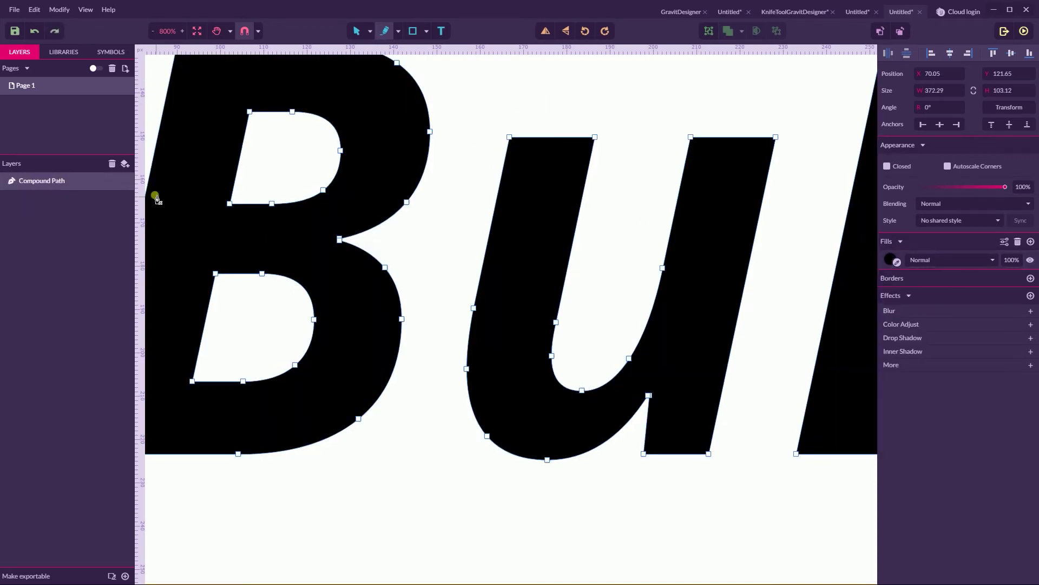
pyautogui.moveTo(158, 204)
pyautogui.mouseDown()
pyautogui.moveTo(198, 210)
pyautogui.moveTo(401, 209)
pyautogui.mouseUp()
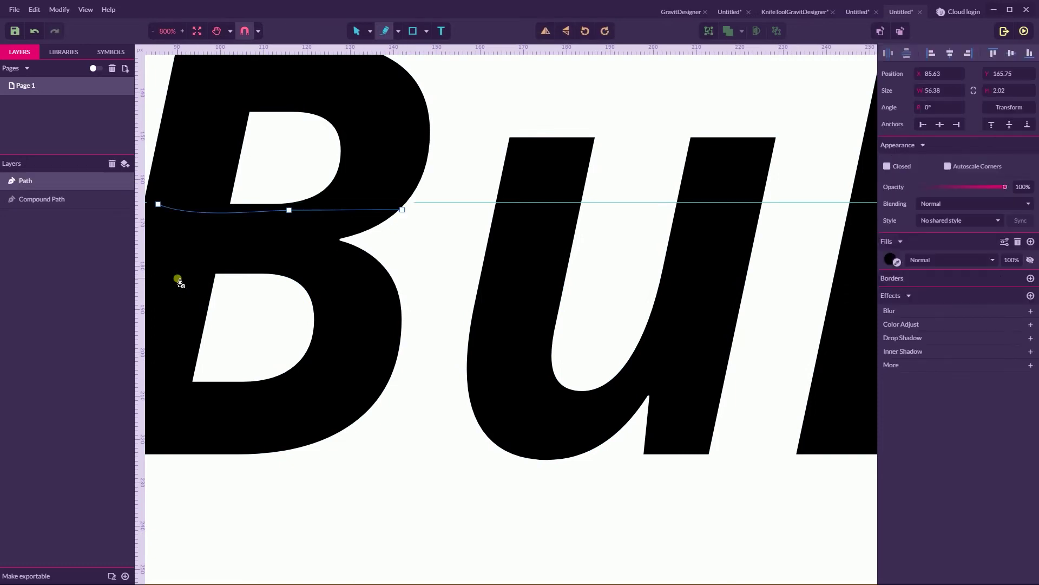
pyautogui.moveTo(179, 281); pyautogui.dragTo(284, 278)
pyautogui.moveTo(349, 278); pyautogui.dragTo(346, 277)
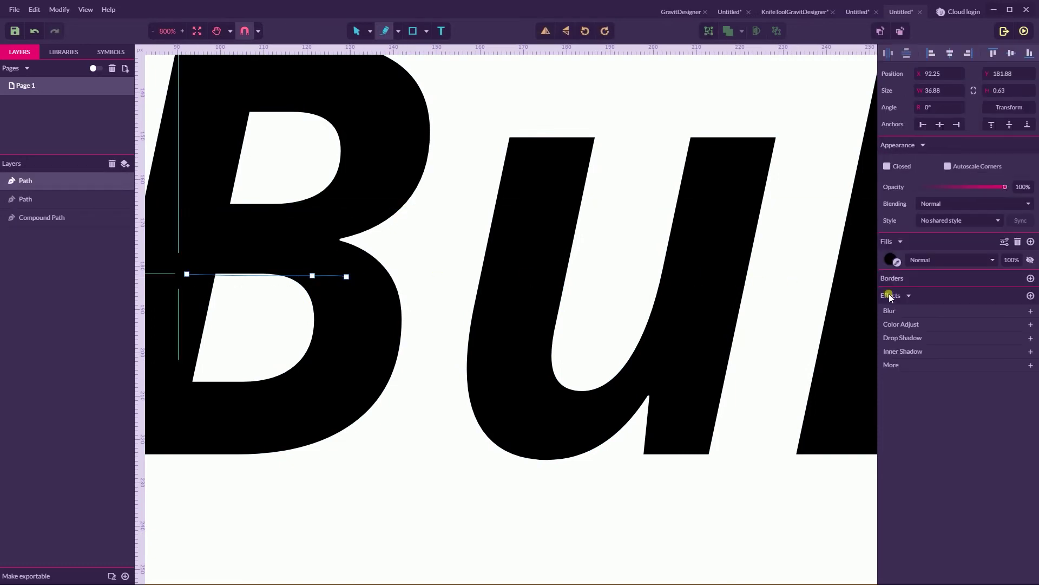
pyautogui.keyDown('shift'); pyautogui.click(61, 200); pyautogui.keyUp('shift')
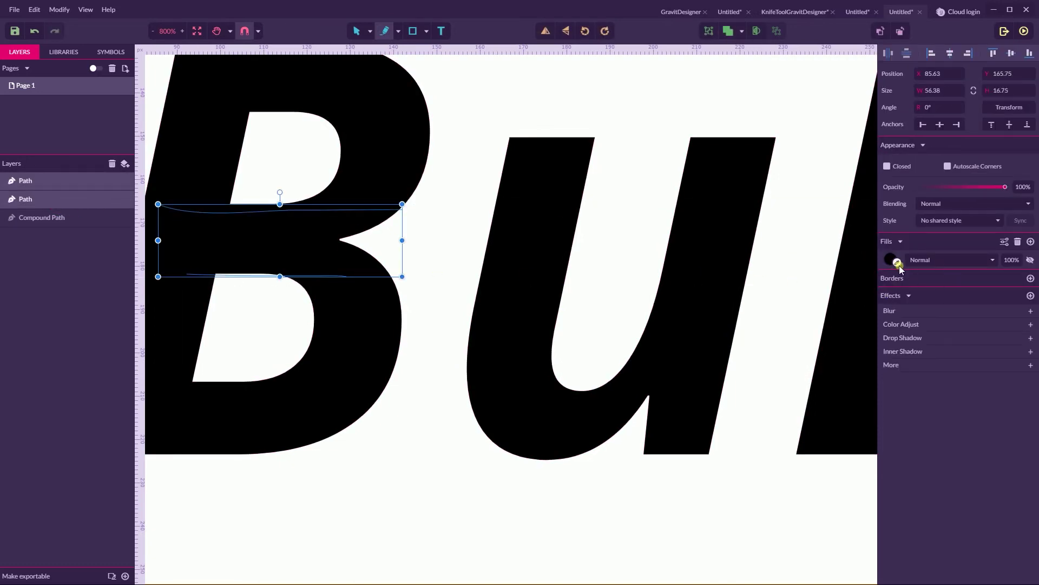
pyautogui.click(895, 260)
pyautogui.moveTo(946, 285); pyautogui.dragTo(957, 281)
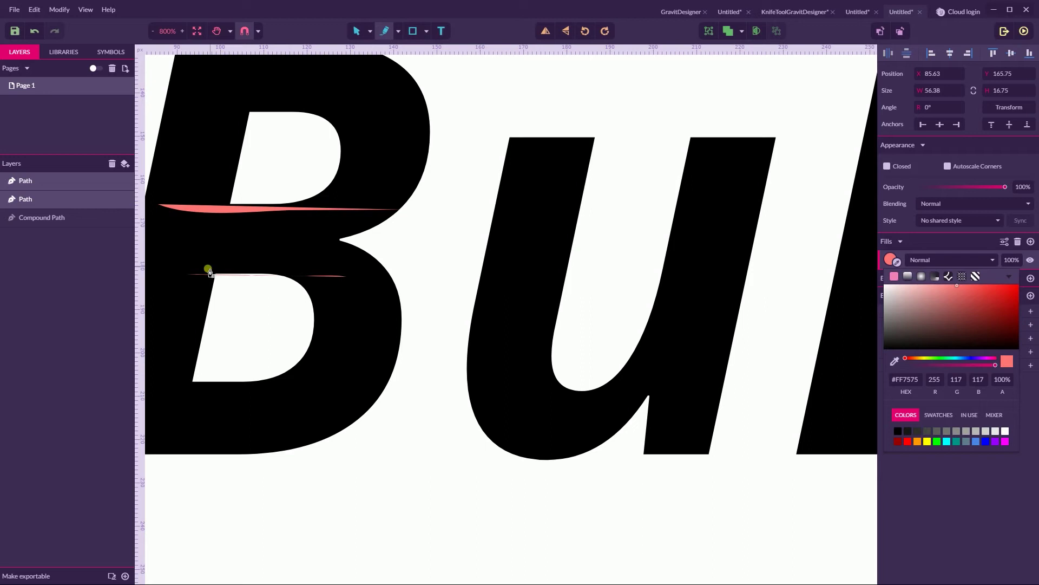
pyautogui.click(393, 35)
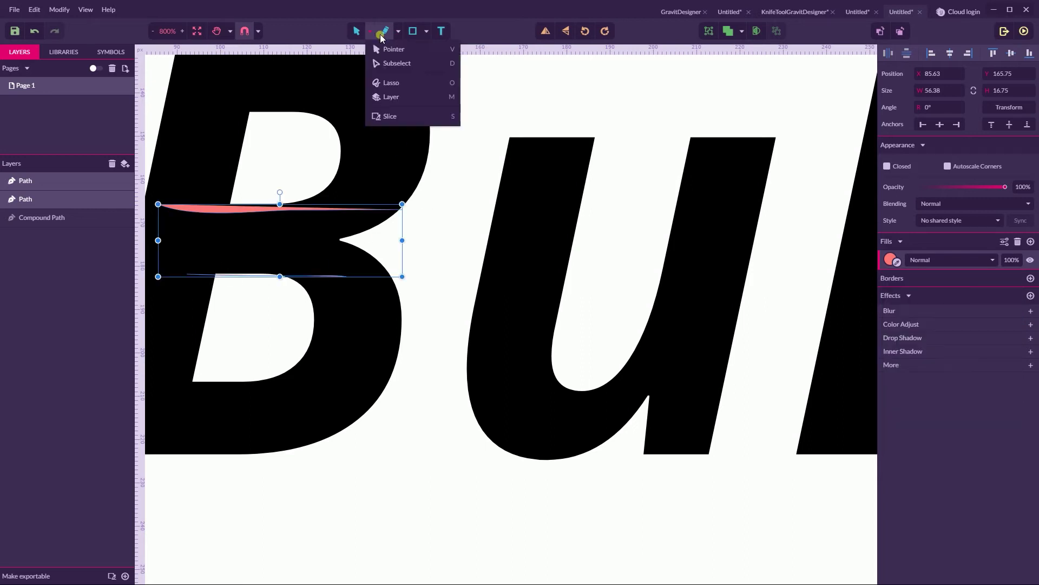
pyautogui.click(378, 76)
# Delete the two pink strokes and knife-cut Bullet into three horizontal slices.
pyautogui.press('Delete')
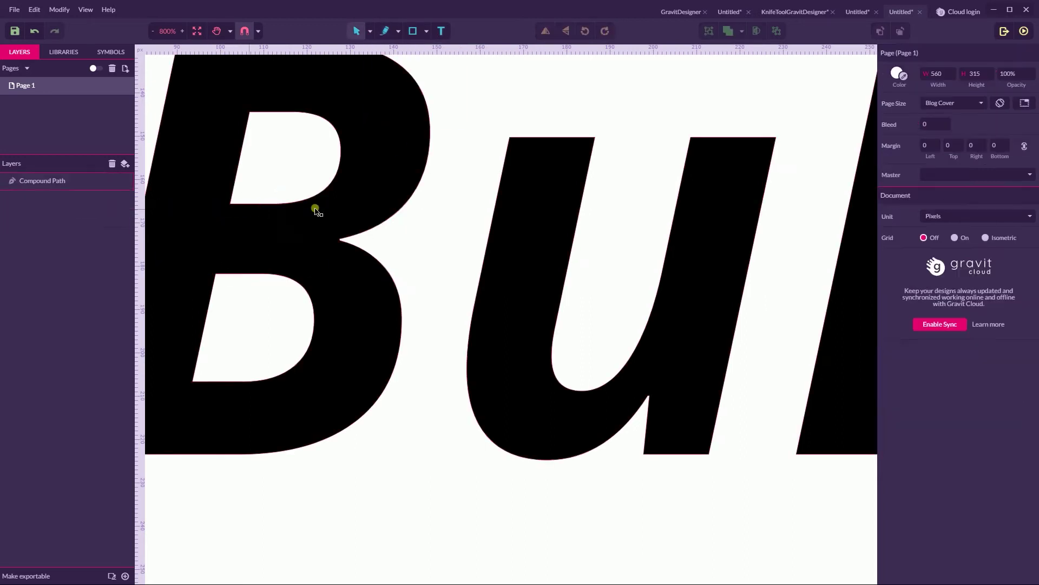
pyautogui.scroll(-3, 425, 212)
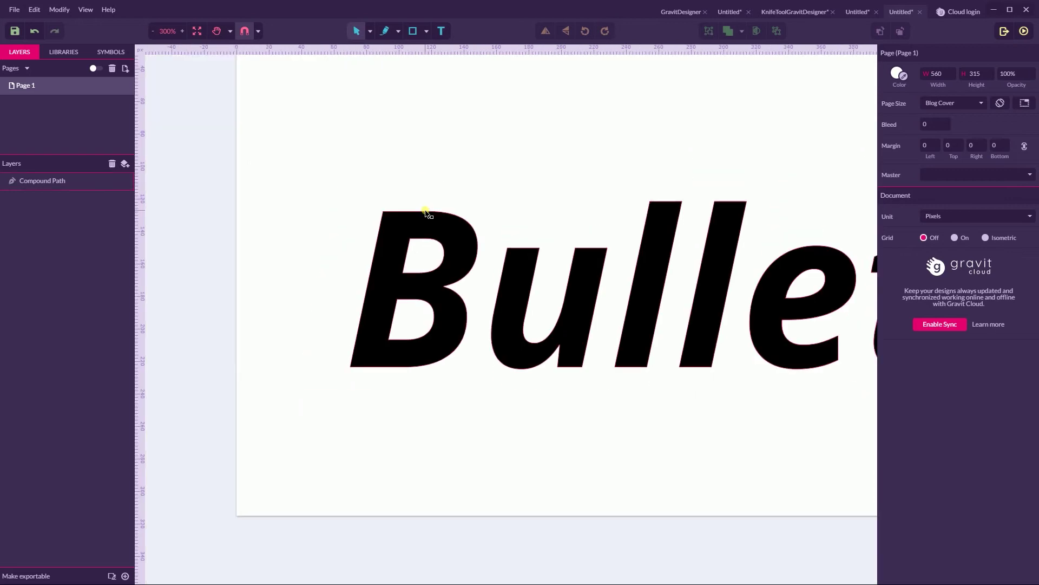
pyautogui.hscroll(3, 537, 165)
pyautogui.click(398, 31)
pyautogui.click(432, 116)
pyautogui.moveTo(219, 308)
pyautogui.mouseDown()
pyautogui.moveTo(828, 303)
pyautogui.moveTo(186, 305)
pyautogui.mouseUp()
pyautogui.hotkey('ctrl', 'z')
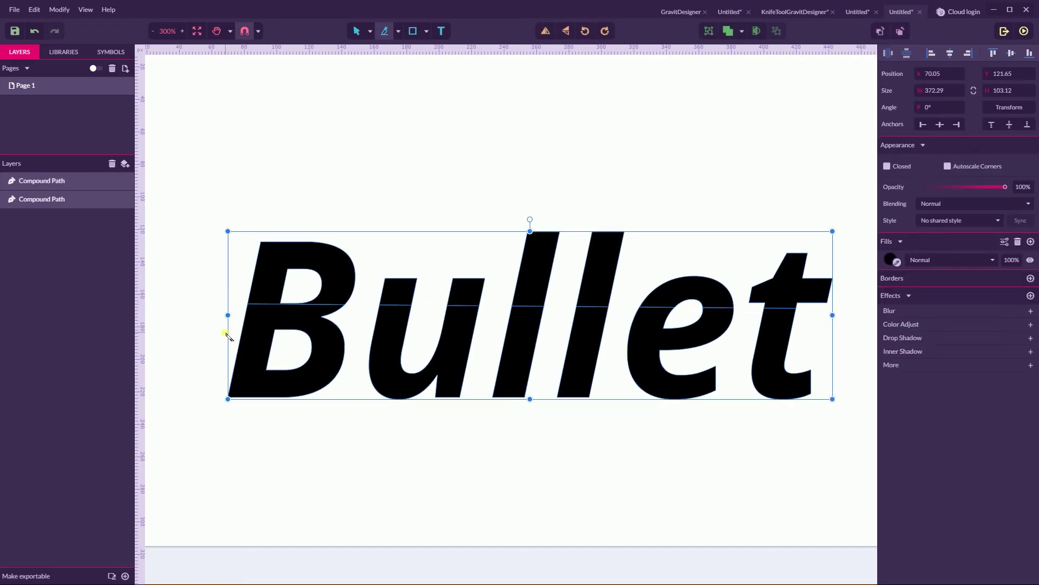
pyautogui.moveTo(227, 335); pyautogui.dragTo(811, 334)
# Lift the thin middle slice of Bullet up above the word.
pyautogui.click(357, 30)
pyautogui.click(465, 296)
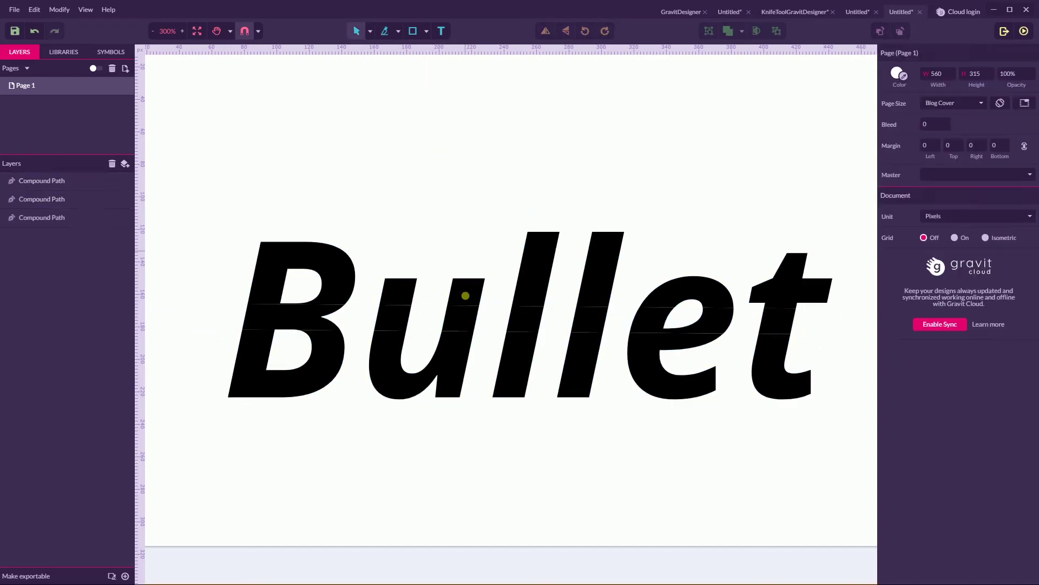
pyautogui.click(453, 317)
pyautogui.moveTo(295, 310); pyautogui.dragTo(301, 145)
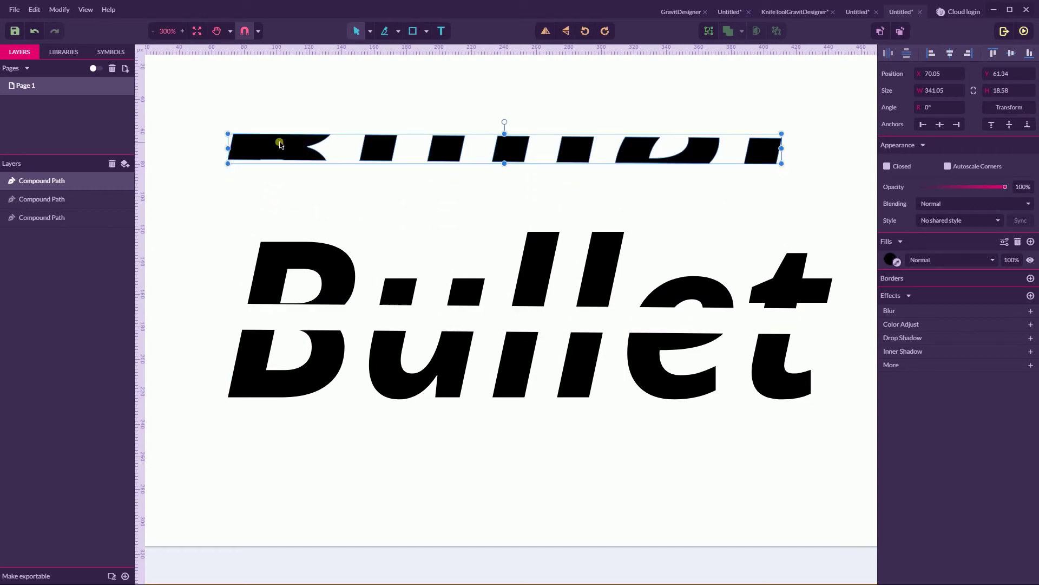
# Delete the lifted middle slice, leaving a gap through Bullet.
pyautogui.press('Delete')
pyautogui.hscroll(5, 654, 168)
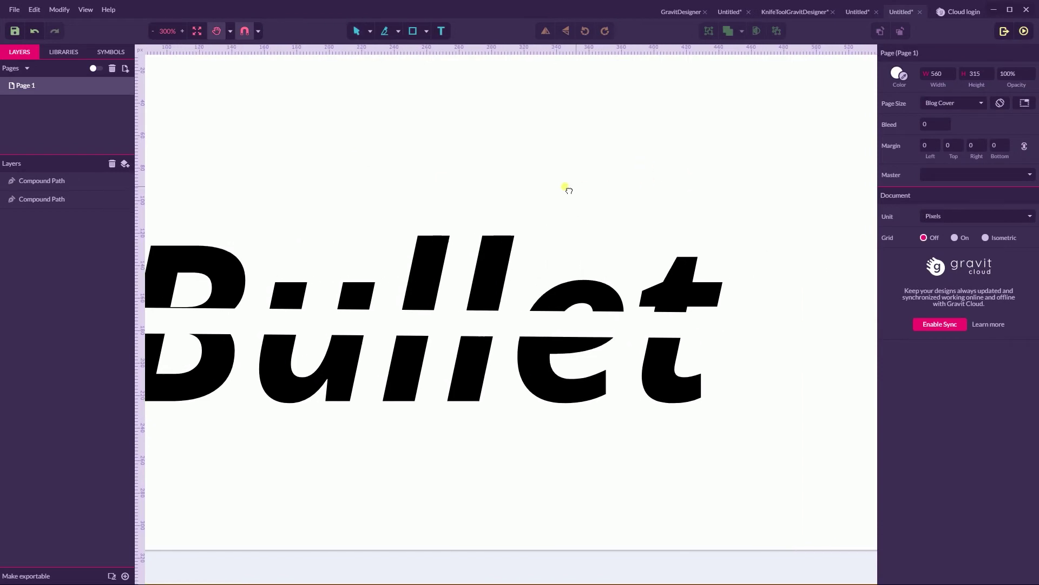
pyautogui.scroll(-2, 559, 187)
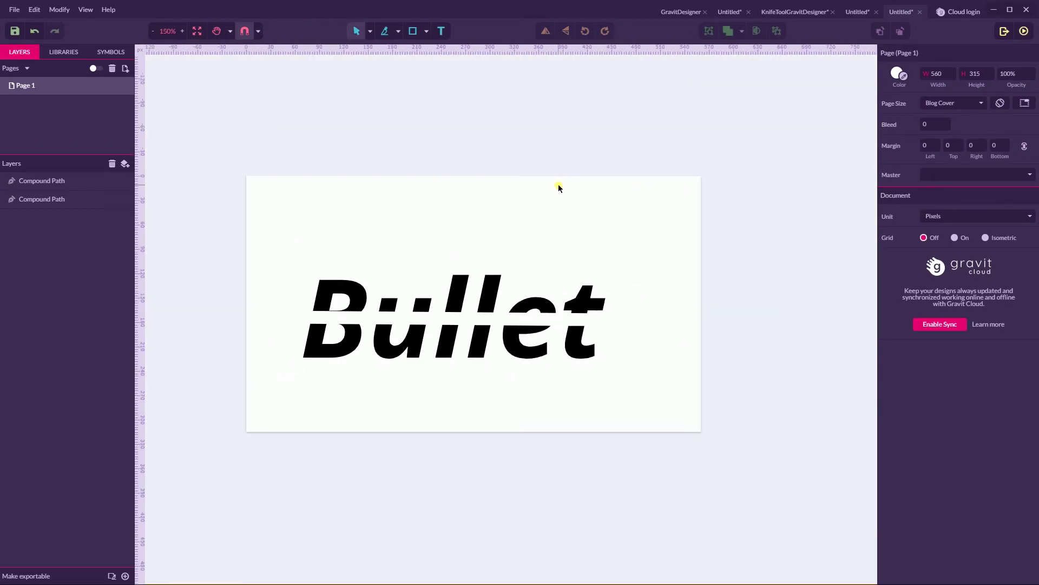
pyautogui.click(427, 31)
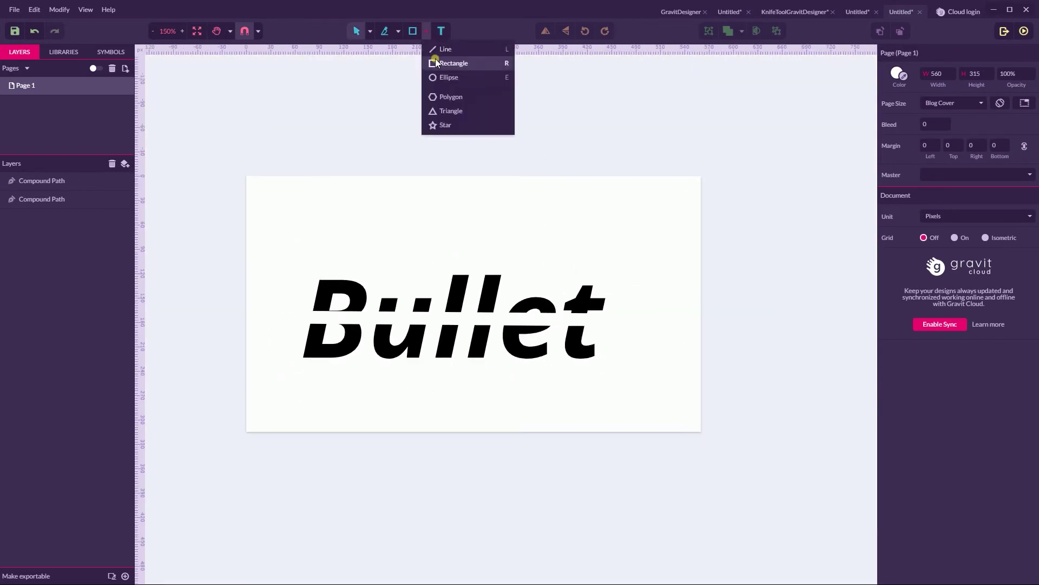
pyautogui.click(445, 62)
pyautogui.scroll(2, 476, 153)
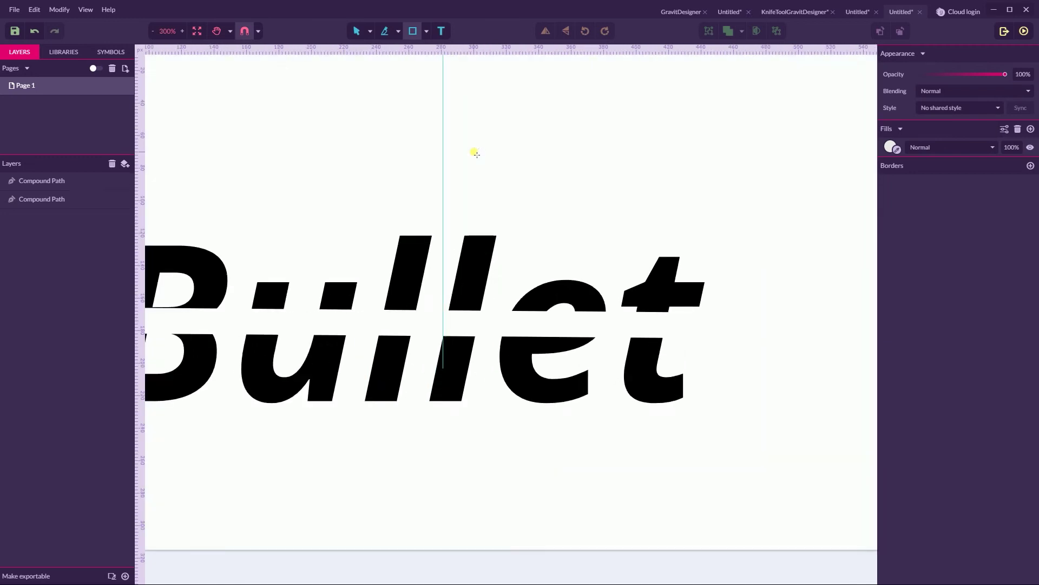
# Draw a narrow bar above the word and fill it black sampled from the letter t.
pyautogui.moveTo(385, 313); pyautogui.dragTo(512, 337)
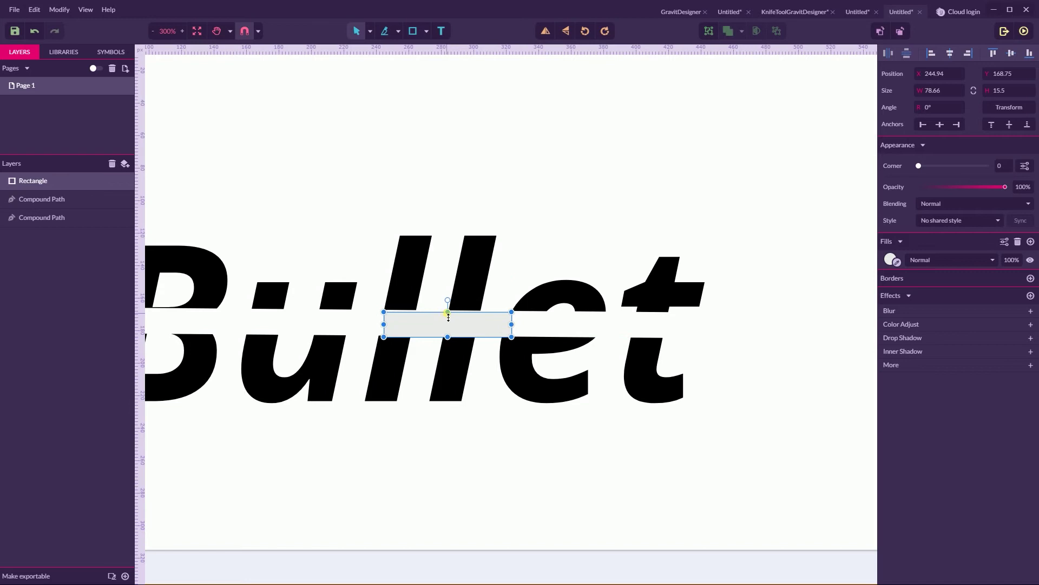
pyautogui.click(446, 310)
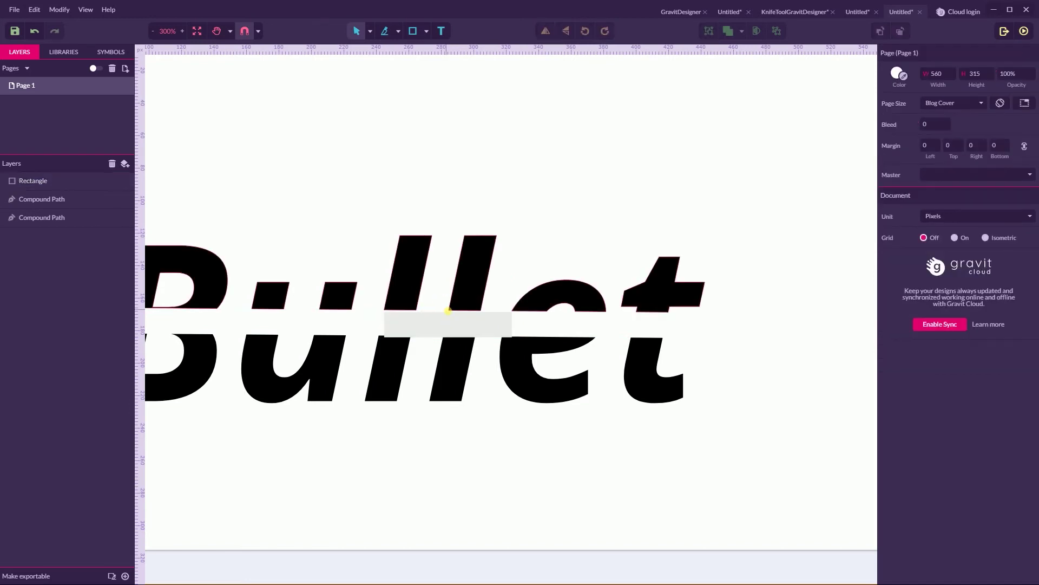
pyautogui.click(447, 314)
pyautogui.moveTo(447, 312); pyautogui.dragTo(450, 308)
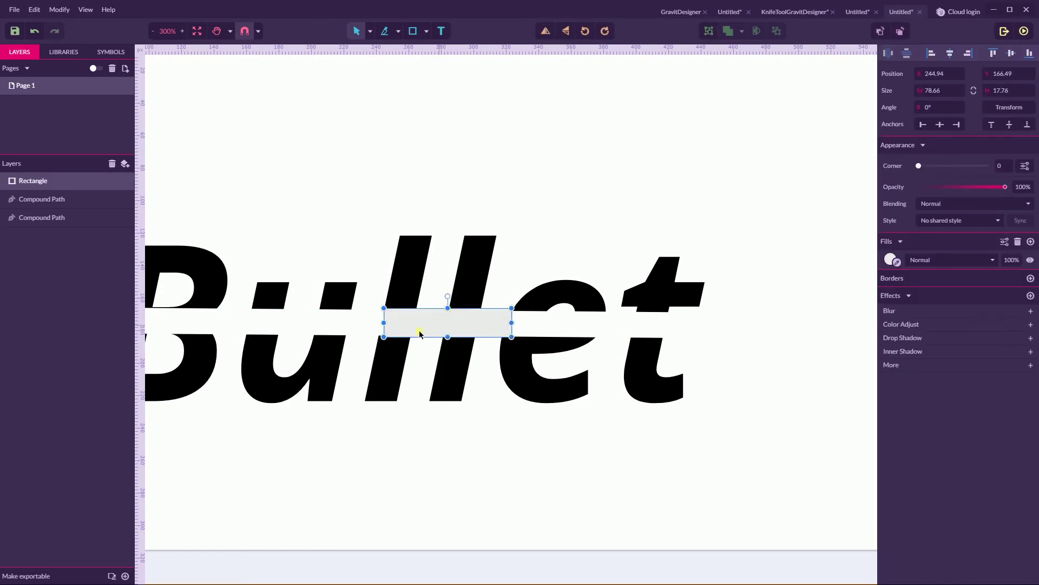
pyautogui.moveTo(383, 323); pyautogui.dragTo(449, 154)
pyautogui.click(902, 261)
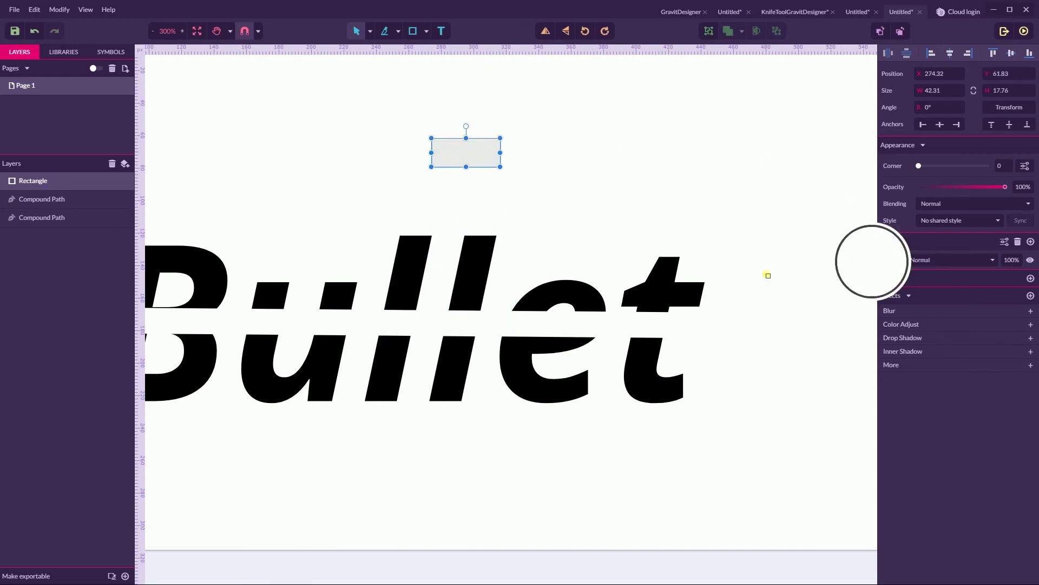
pyautogui.click(651, 294)
pyautogui.click(562, 175)
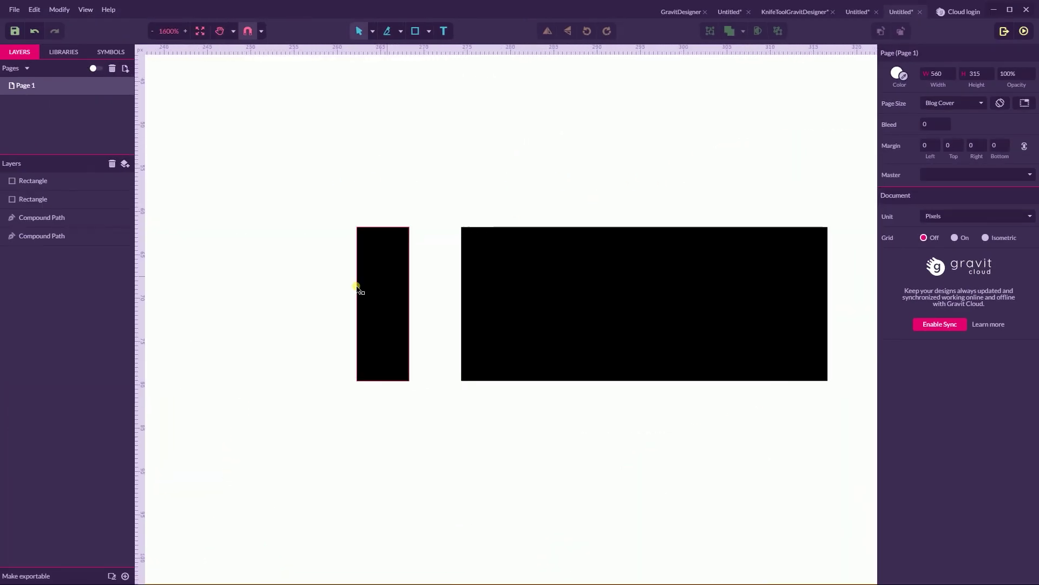
# Add a narrow strip beside the bar, turn it white, delete it, and select both black rectangles.
pyautogui.moveTo(389, 277)
pyautogui.mouseDown()
pyautogui.moveTo(441, 275)
pyautogui.moveTo(387, 276)
pyautogui.mouseUp()
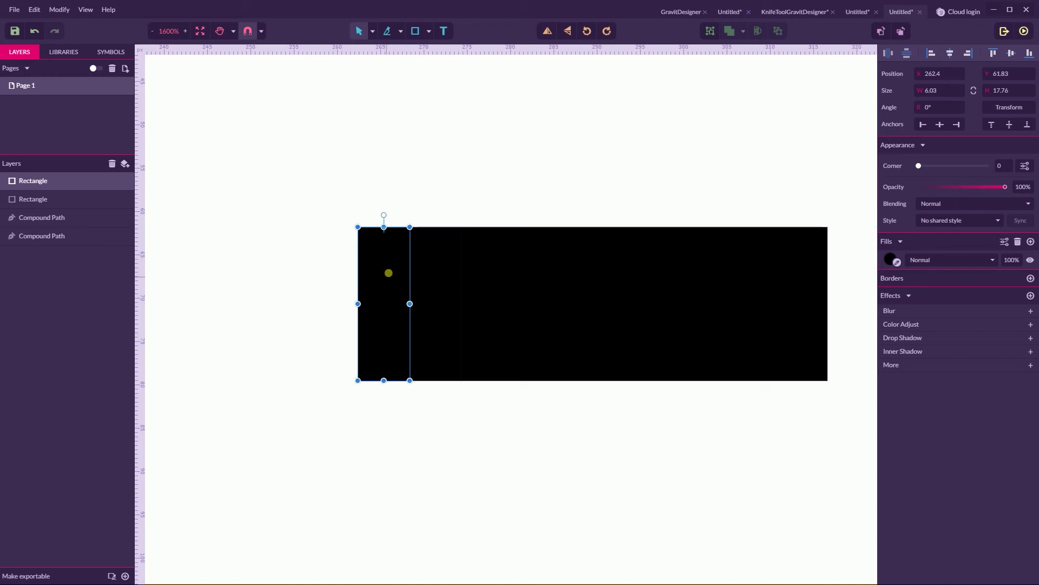
pyautogui.click(438, 259)
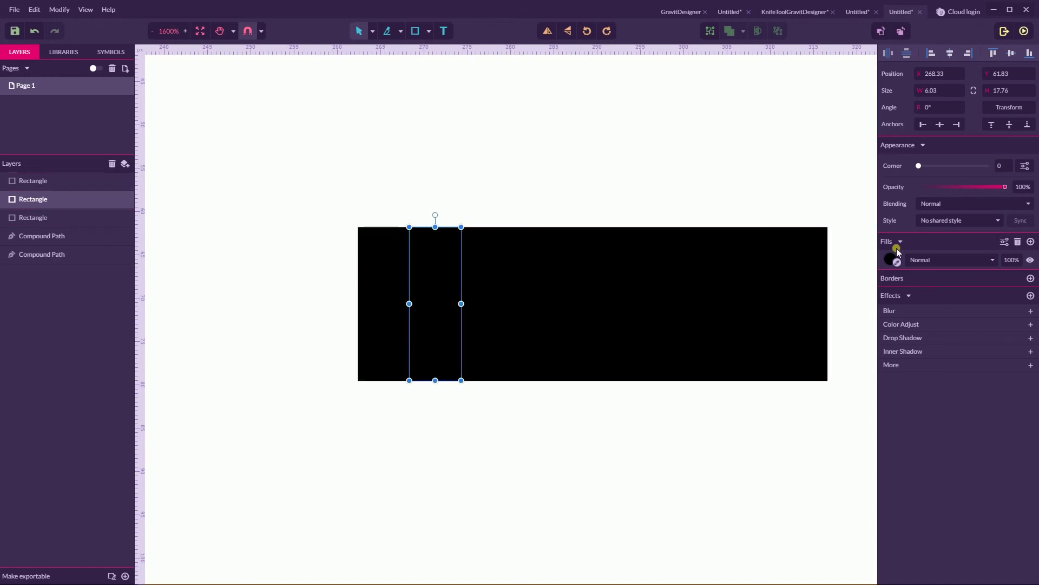
pyautogui.click(891, 255)
pyautogui.moveTo(901, 290); pyautogui.dragTo(879, 278)
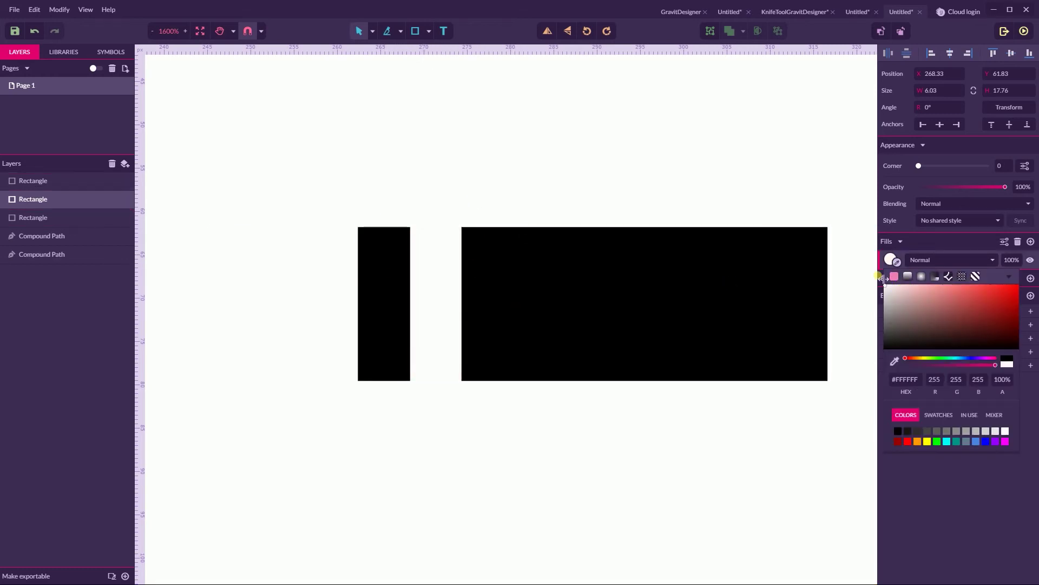
pyautogui.click(532, 122)
pyautogui.click(430, 279)
pyautogui.press('Delete')
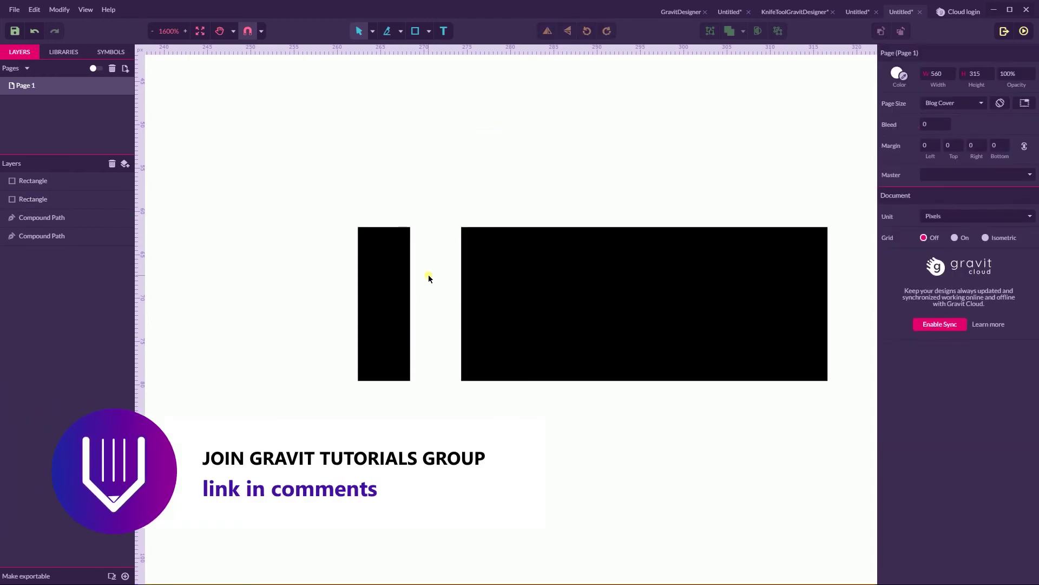
pyautogui.moveTo(306, 180); pyautogui.dragTo(838, 428)
pyautogui.moveTo(731, 168); pyautogui.dragTo(608, 171)
# Select the wide black rectangle and try rounding its corners in corner-editing mode.
pyautogui.click(606, 166)
pyautogui.click(529, 309)
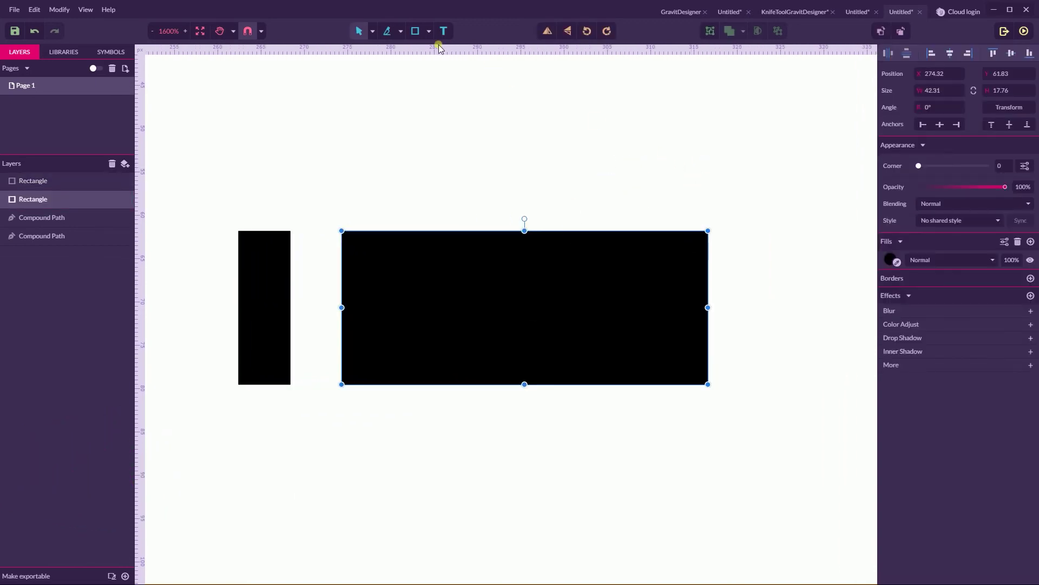
pyautogui.click(372, 31)
pyautogui.click(389, 60)
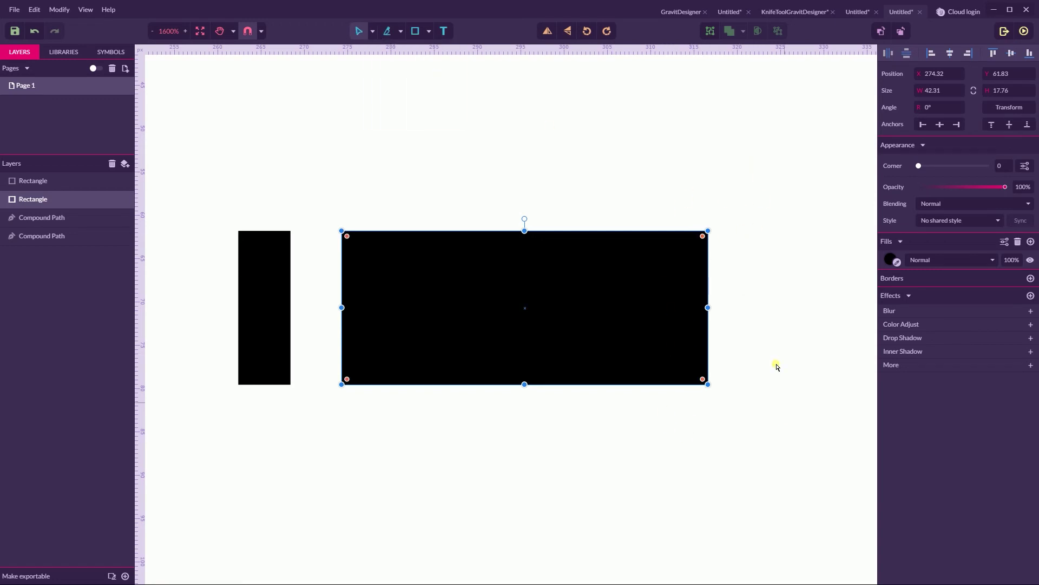
pyautogui.moveTo(702, 237)
pyautogui.mouseDown()
pyautogui.moveTo(552, 318)
pyautogui.moveTo(677, 246)
pyautogui.moveTo(610, 300)
pyautogui.moveTo(638, 258)
pyautogui.mouseUp()
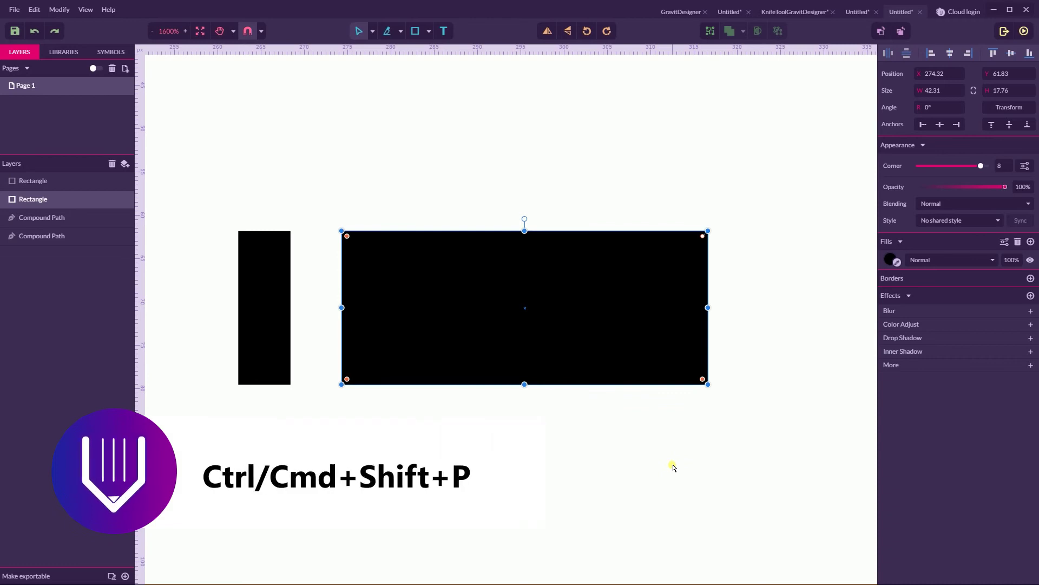
# Convert the rectangle to a path and round only its right corners to about 21.
pyautogui.hotkey('ctrl', 'shift', 'p')
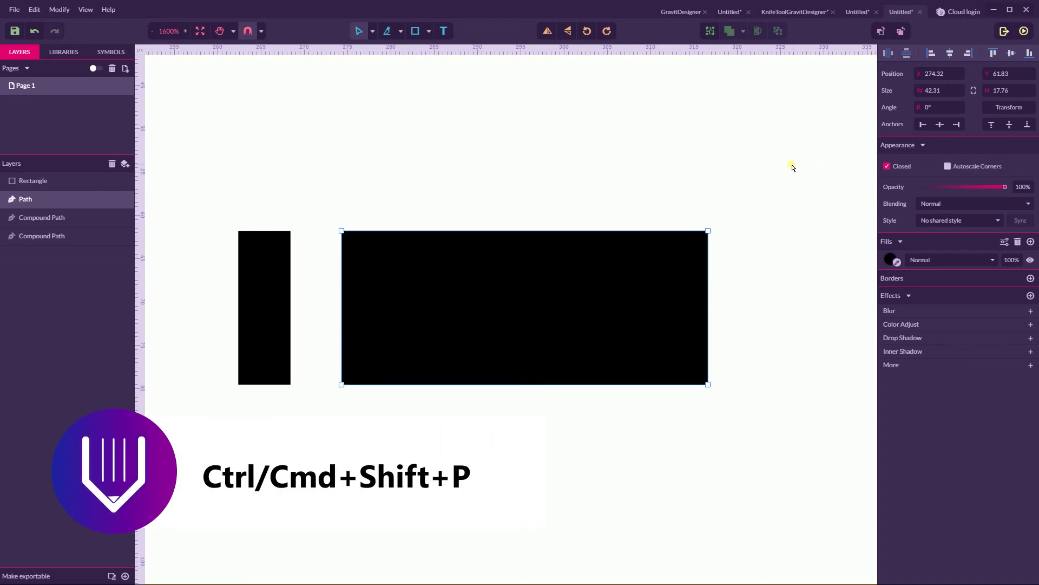
pyautogui.moveTo(791, 158); pyautogui.dragTo(661, 442)
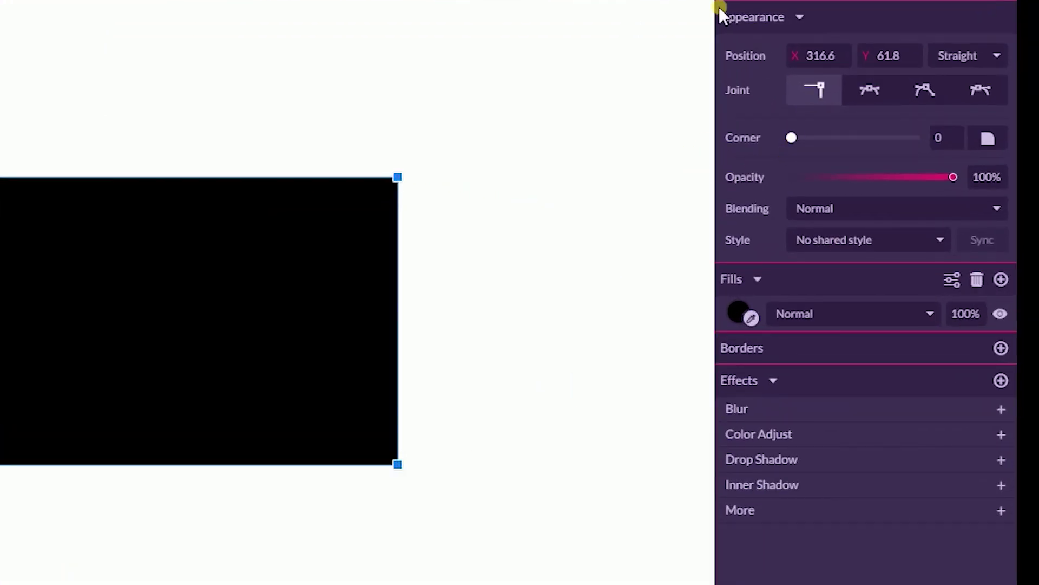
pyautogui.moveTo(791, 138); pyautogui.dragTo(817, 136)
pyautogui.click(421, 19)
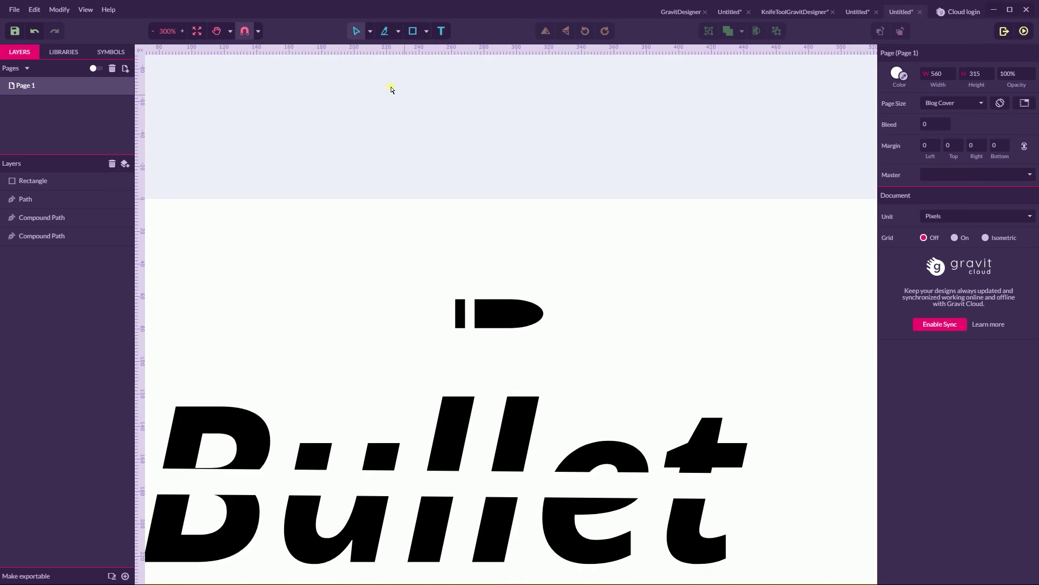
# Start a highlight shape with the Pen tool at the bullet's upper-left.
pyautogui.click(371, 32)
pyautogui.click(391, 49)
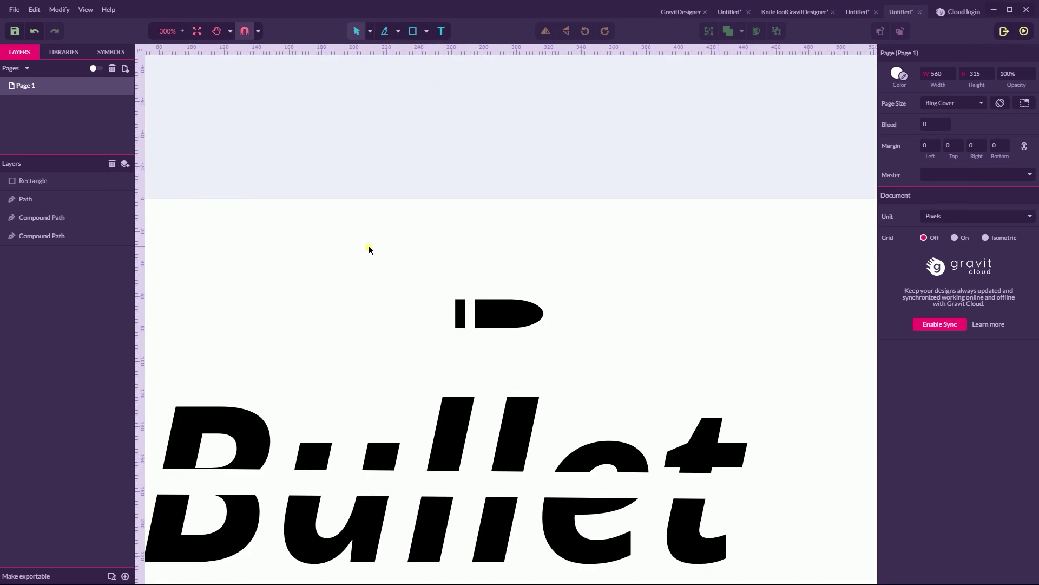
pyautogui.scroll(10, 371, 249)
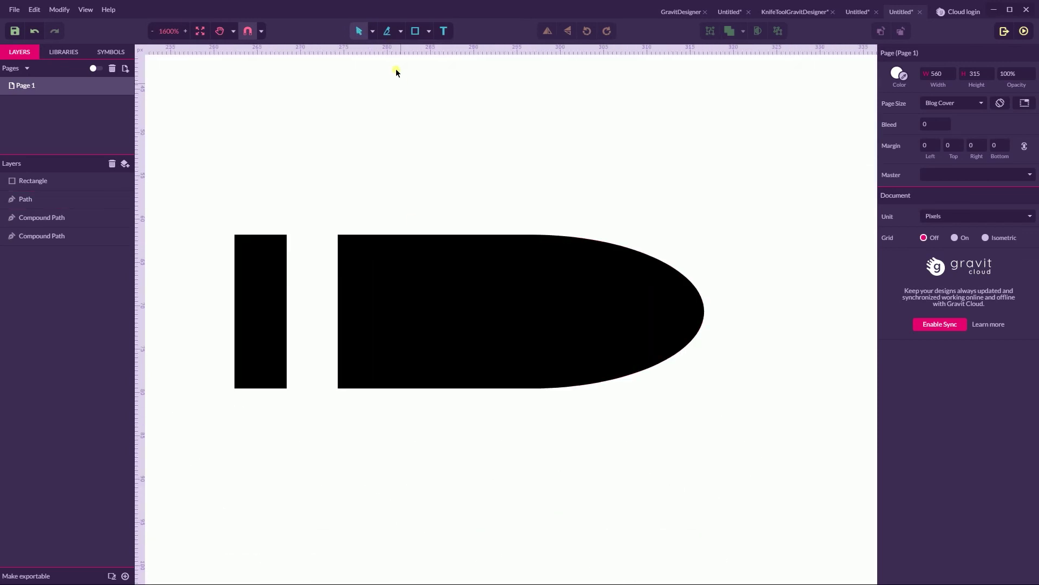
pyautogui.click(374, 32)
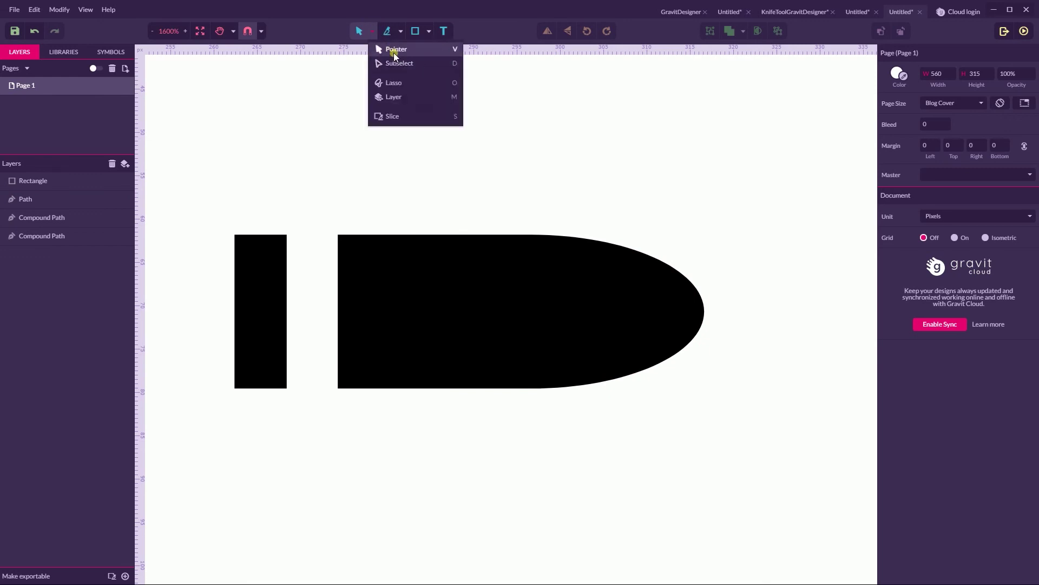
pyautogui.click(401, 32)
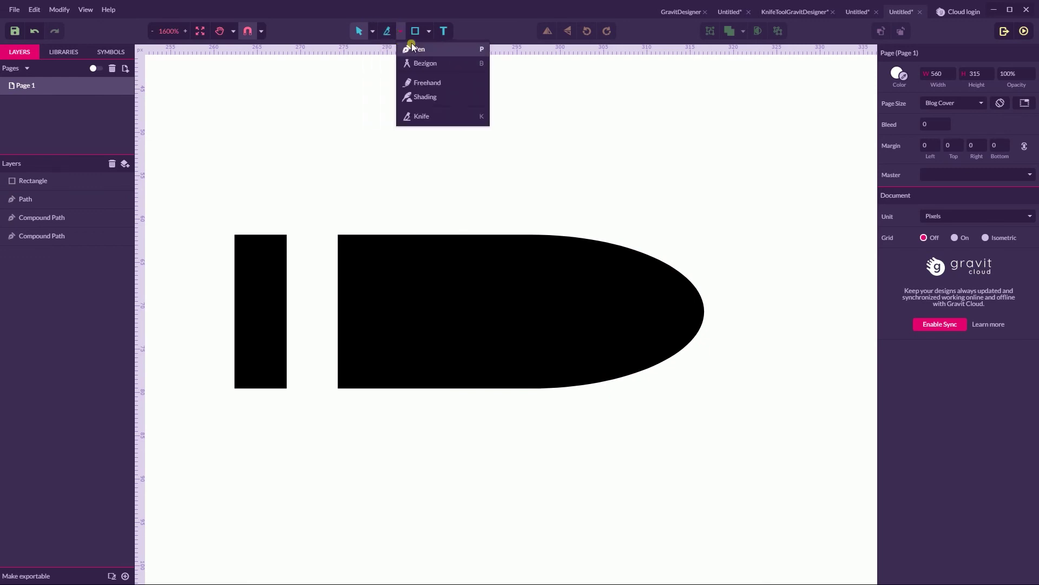
pyautogui.click(416, 49)
pyautogui.click(353, 241)
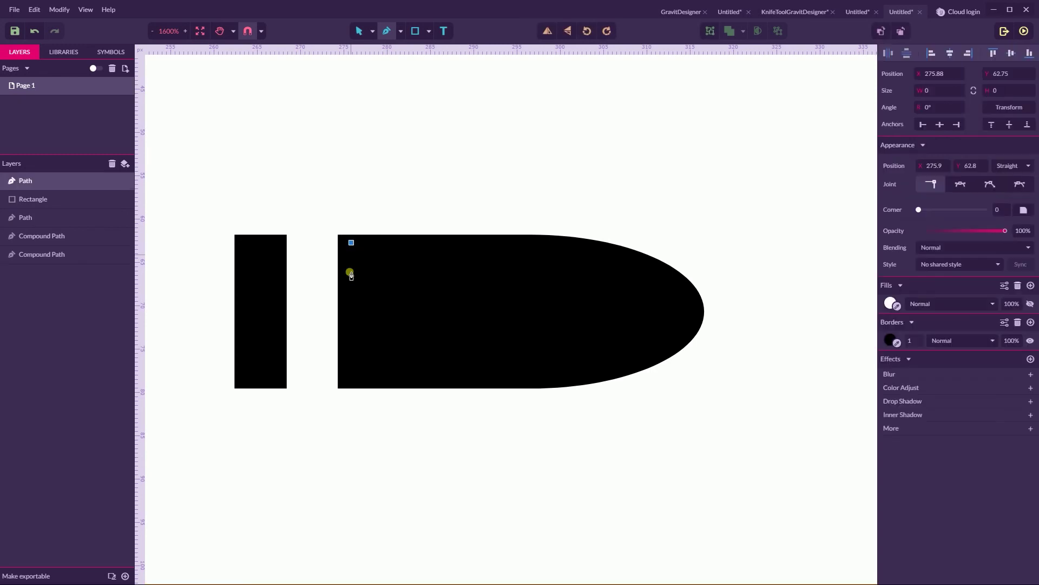
pyautogui.click(351, 271)
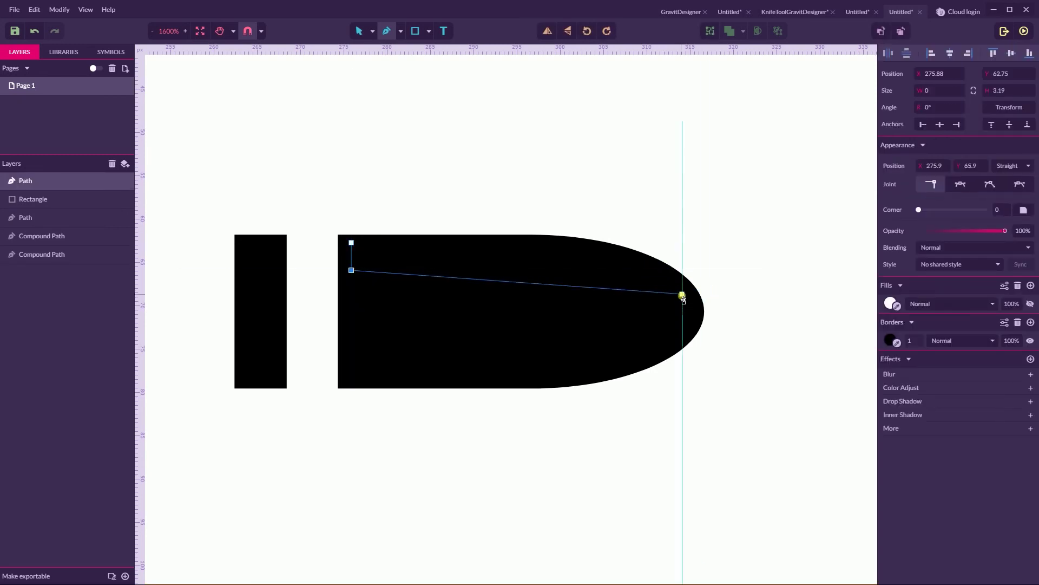
# Curve the white highlight along the bullet's top toward its tip and nudge it into place.
pyautogui.moveTo(682, 296); pyautogui.dragTo(632, 264)
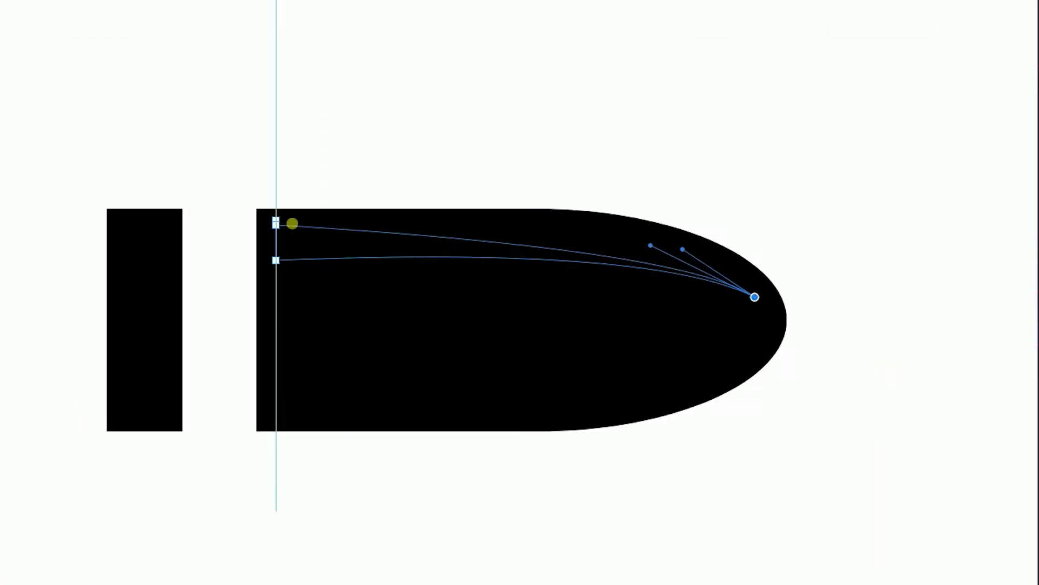
pyautogui.moveTo(662, 195); pyautogui.dragTo(605, 186)
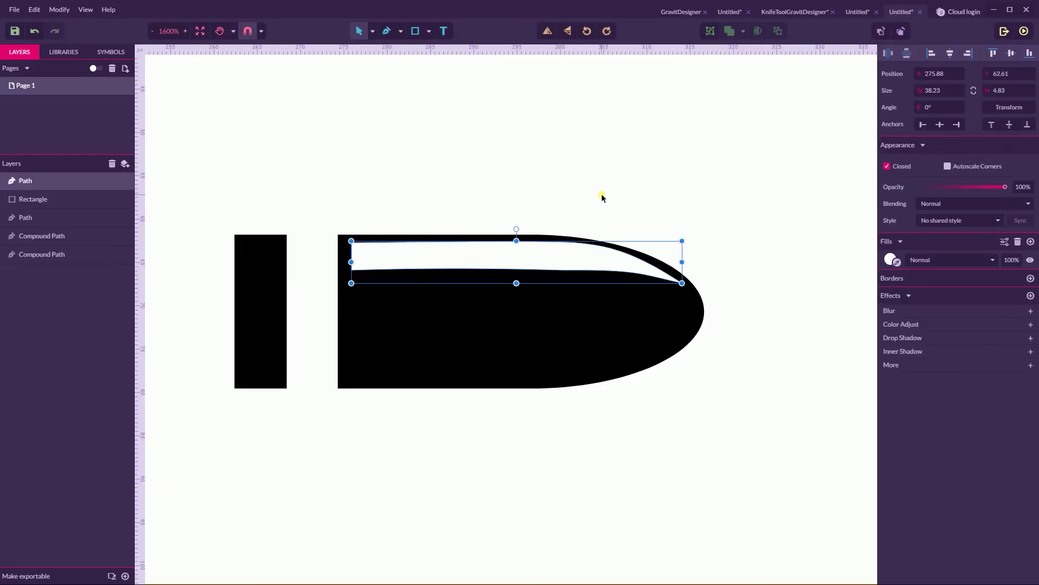
pyautogui.press('Left')
pyautogui.press('Left')
pyautogui.press('Right')
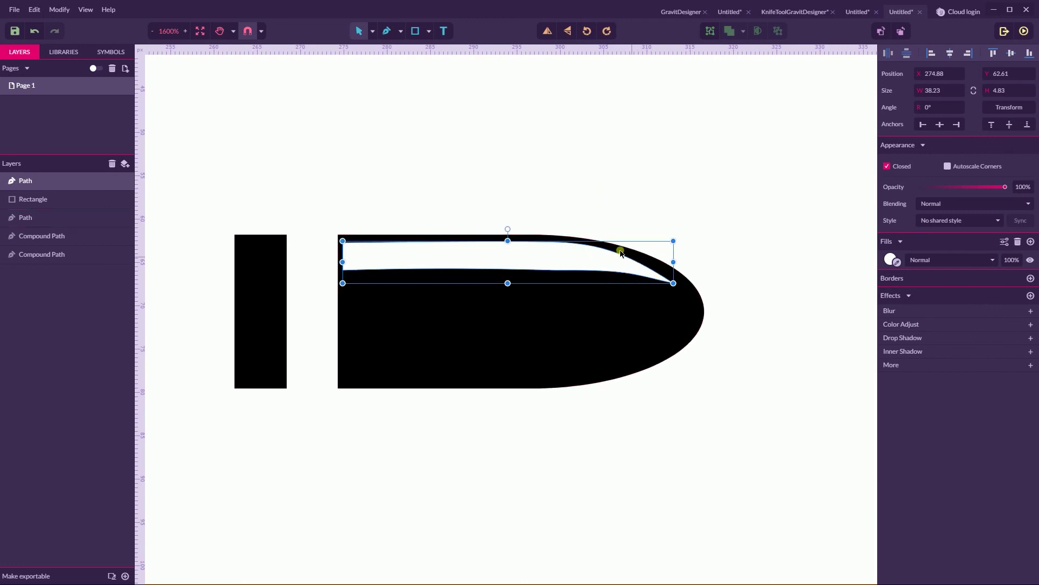
pyautogui.click(633, 202)
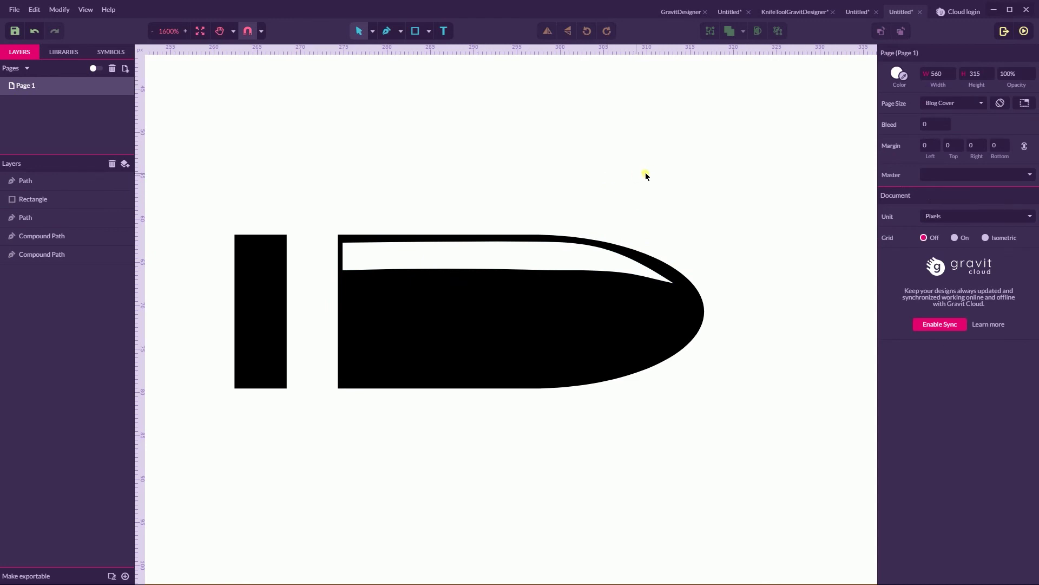
pyautogui.hotkey('ctrl', '-')
pyautogui.hotkey('ctrl', '-')
pyautogui.hotkey('ctrl', '-')
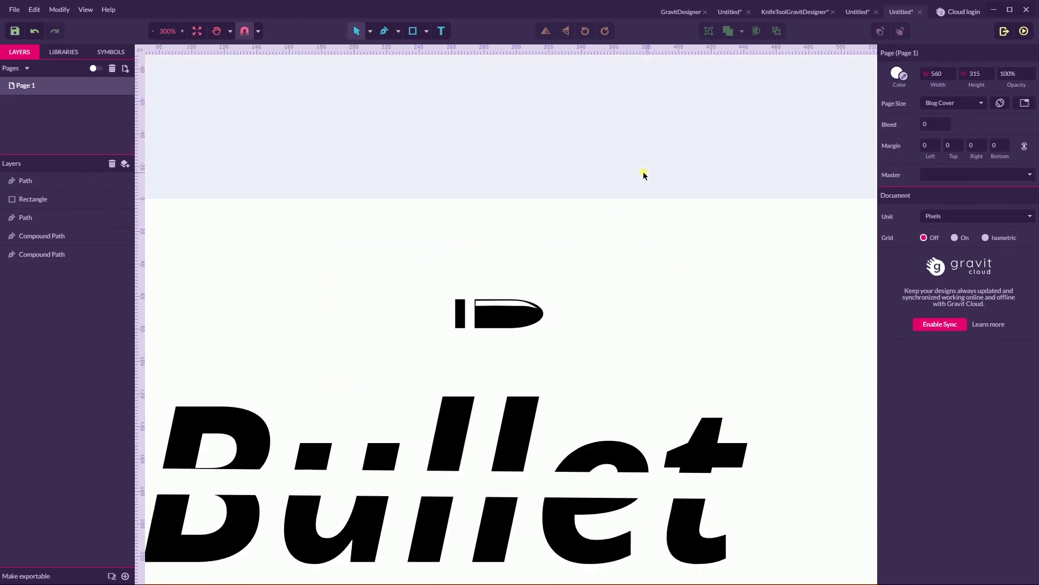
# Group the three bullet parts and line the group up just right of the 't' at 454.06, 169.34.
pyautogui.moveTo(604, 267); pyautogui.dragTo(409, 350)
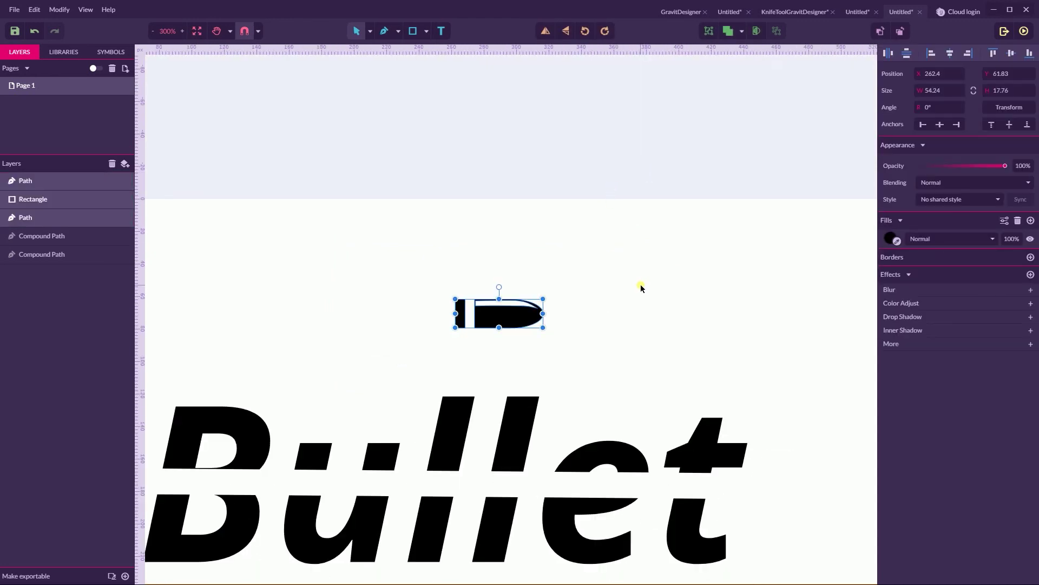
pyautogui.hotkey('ctrl', 'g')
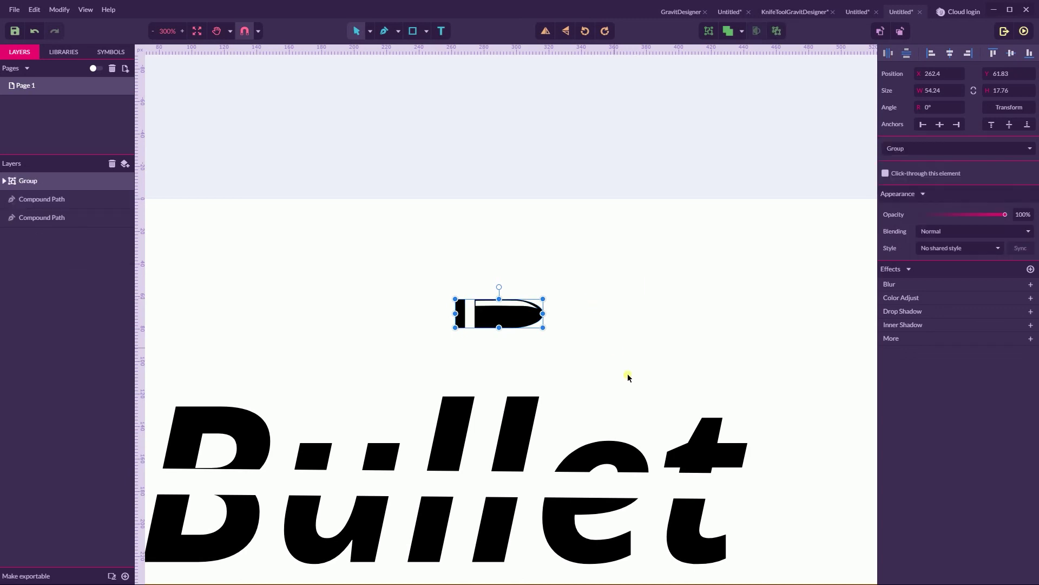
pyautogui.scroll(-3, 624, 352)
pyautogui.moveTo(504, 159); pyautogui.dragTo(811, 336)
pyautogui.press('space')
pyautogui.moveTo(773, 226); pyautogui.dragTo(585, 224)
pyautogui.click(598, 335)
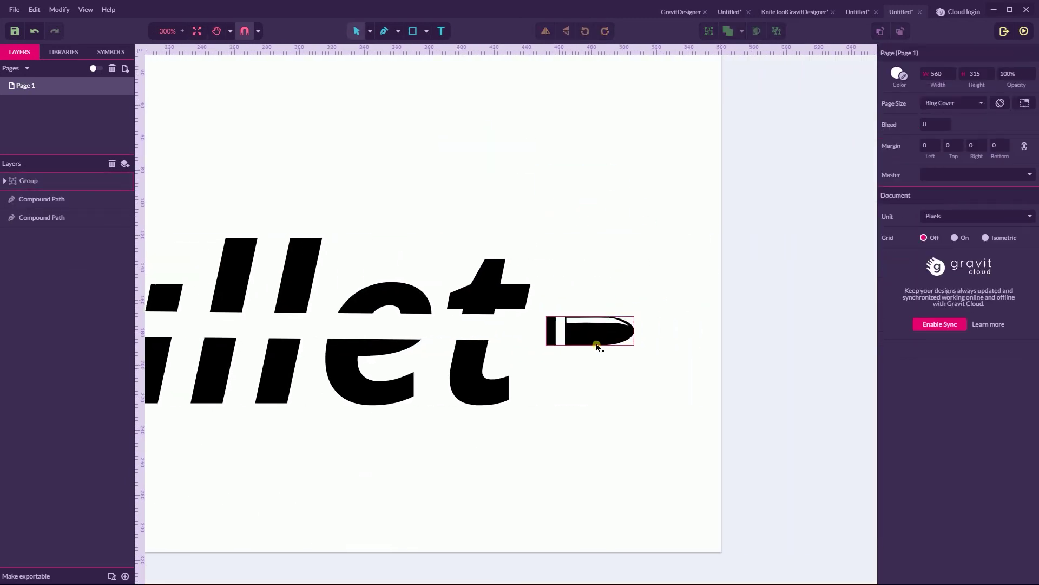
pyautogui.moveTo(598, 336); pyautogui.dragTo(599, 330)
# Fine-tune the bullet beside the 't' and draw a short horizontal speed line left of it.
pyautogui.click(563, 269)
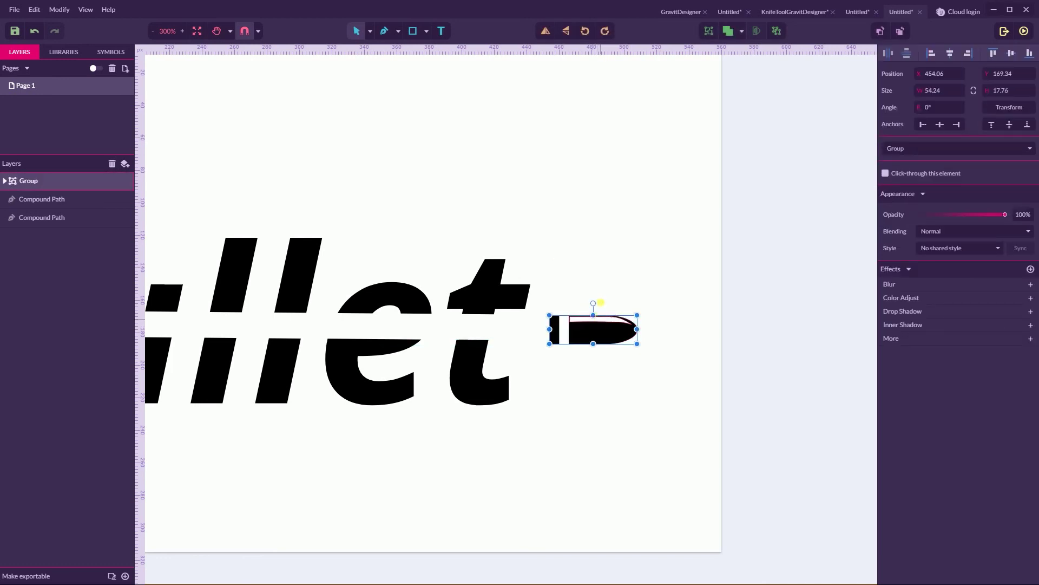
pyautogui.click(426, 31)
pyautogui.click(470, 49)
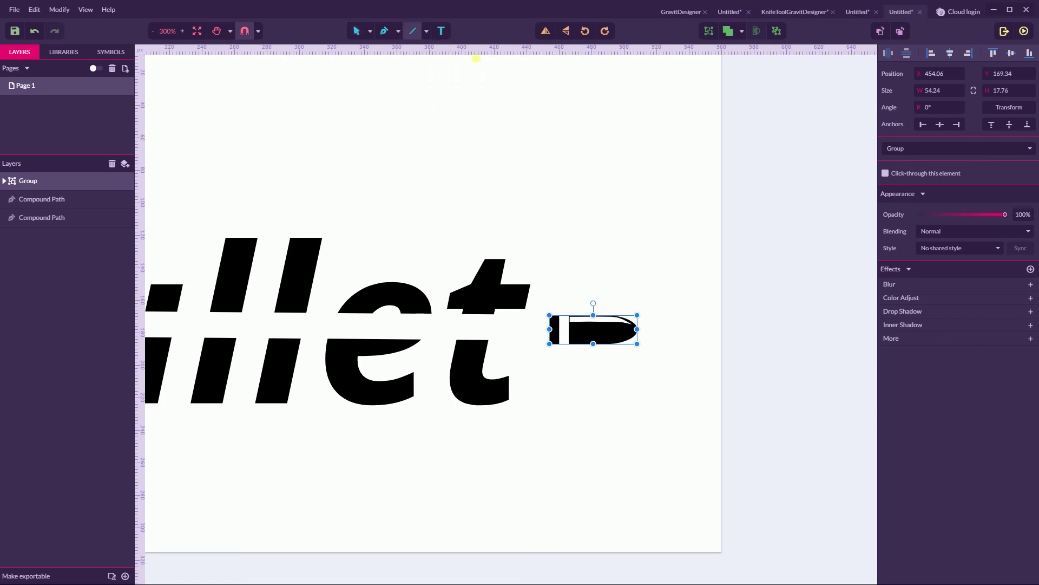
pyautogui.moveTo(500, 320); pyautogui.dragTo(540, 320)
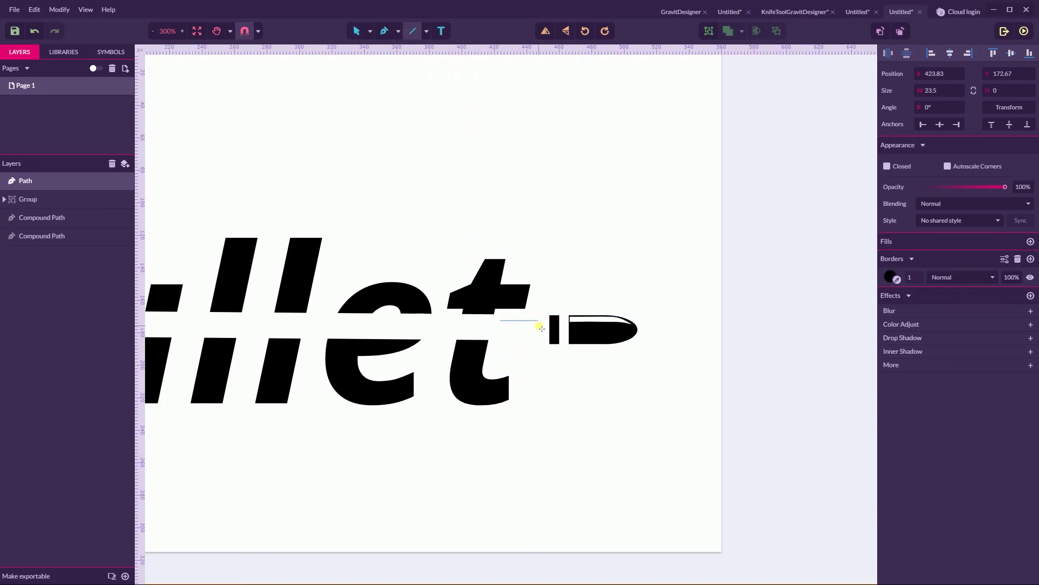
pyautogui.press('v')
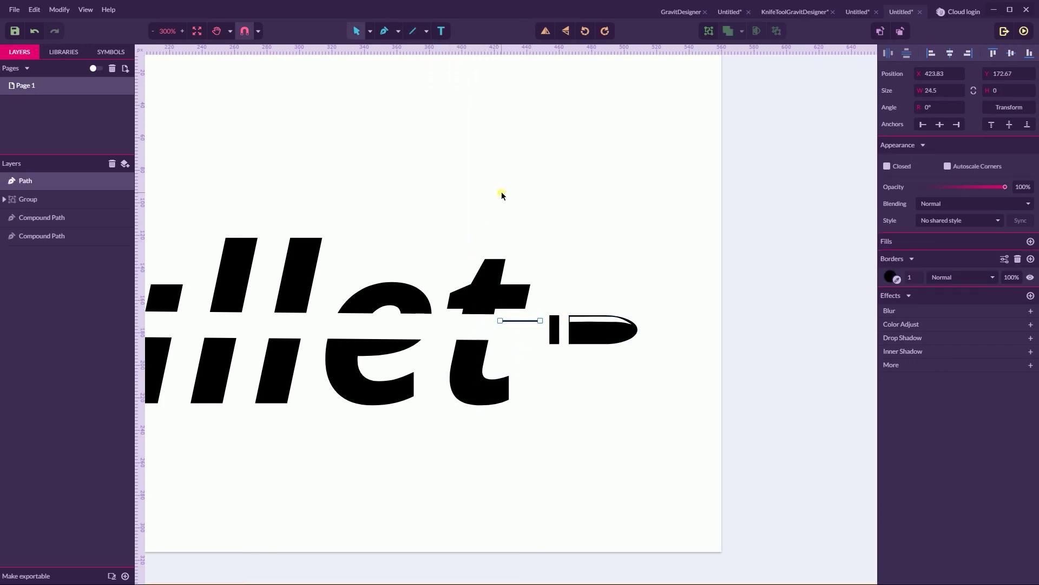
pyautogui.click(525, 342)
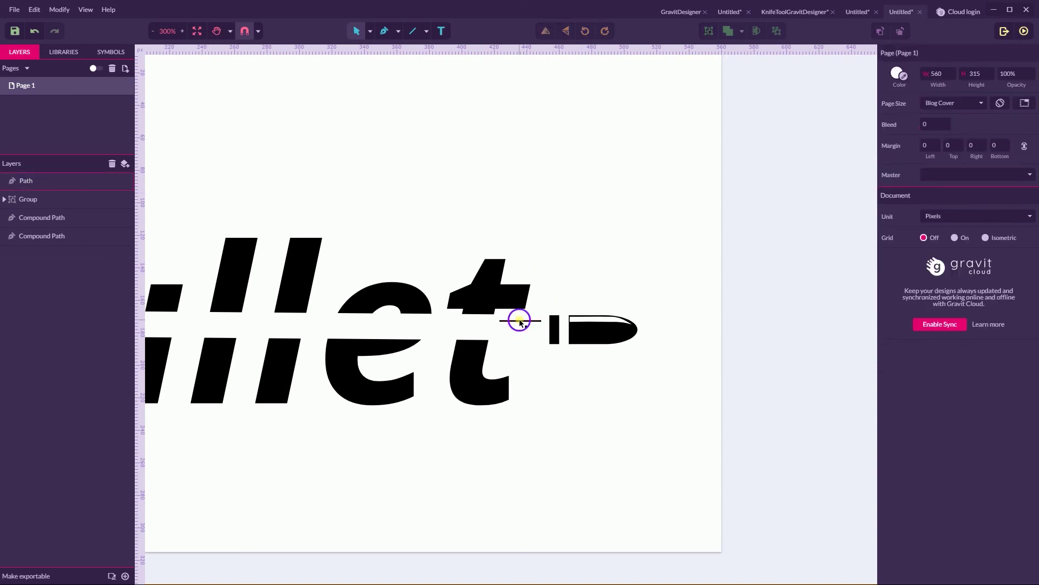
# Add two copies of the speed line below it and lengthen the upper line leftward.
pyautogui.moveTo(514, 321); pyautogui.dragTo(515, 348)
pyautogui.click(513, 339)
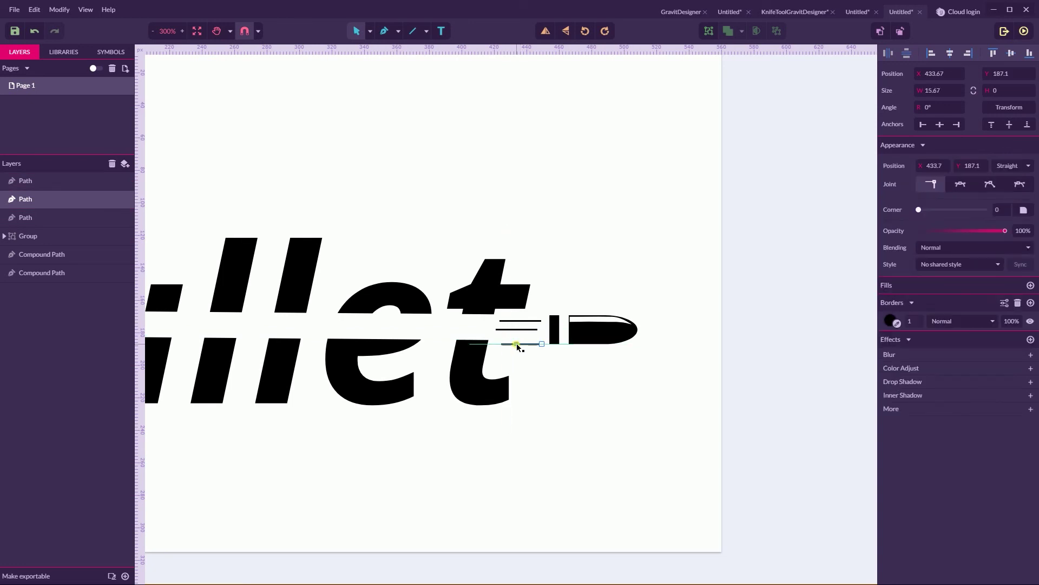
pyautogui.click(528, 348)
pyautogui.moveTo(524, 344); pyautogui.dragTo(484, 329)
pyautogui.click(504, 328)
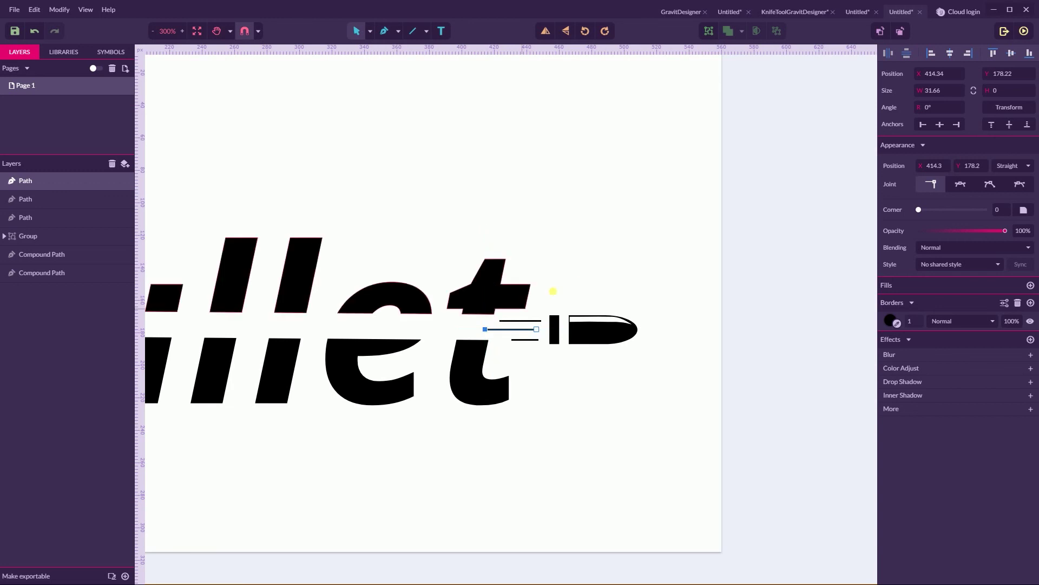
pyautogui.click(579, 271)
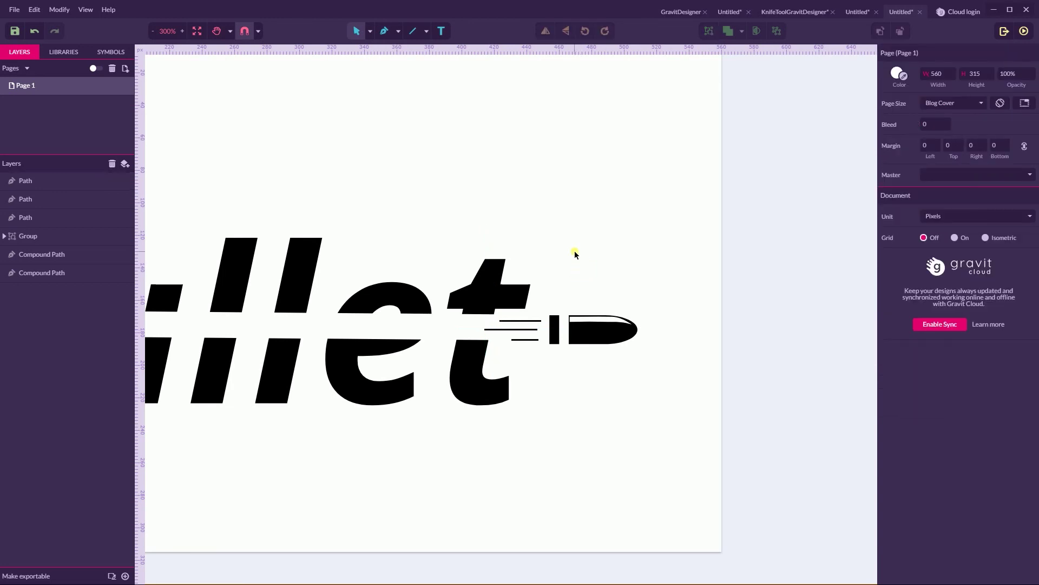
pyautogui.hotkey('ctrl', '-')
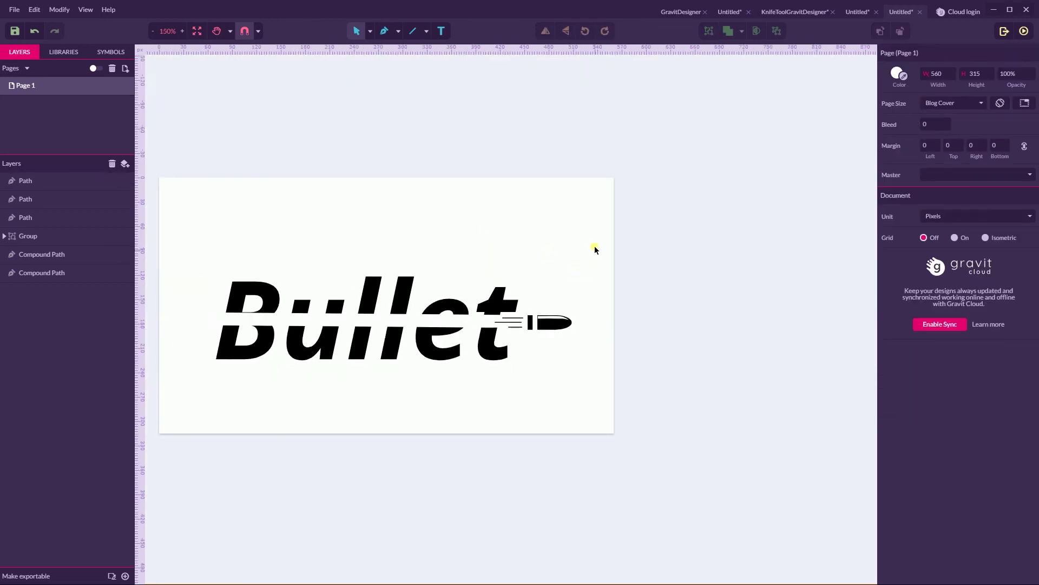
pyautogui.moveTo(594, 248); pyautogui.dragTo(185, 380)
pyautogui.click(302, 430)
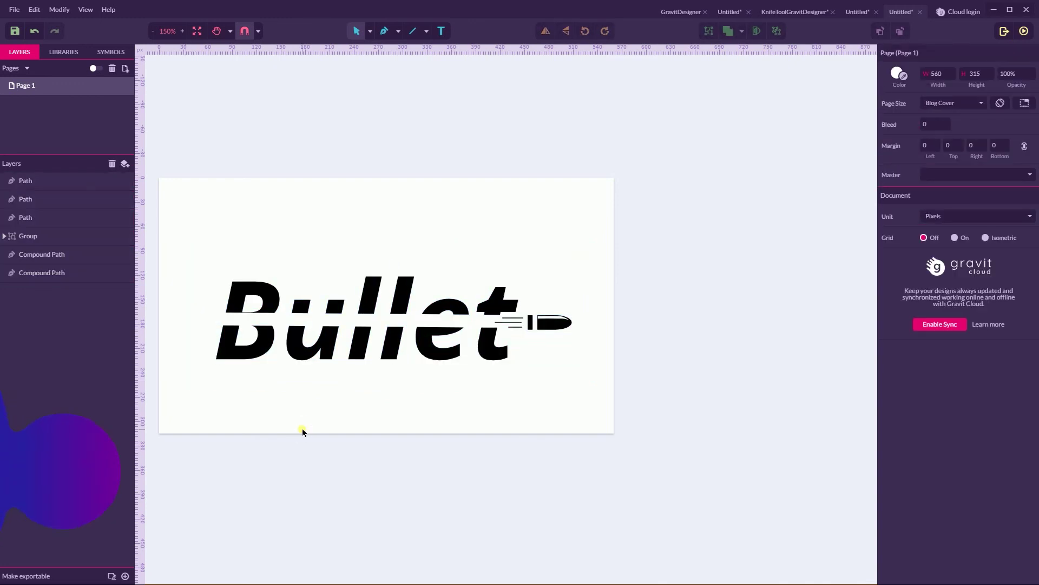